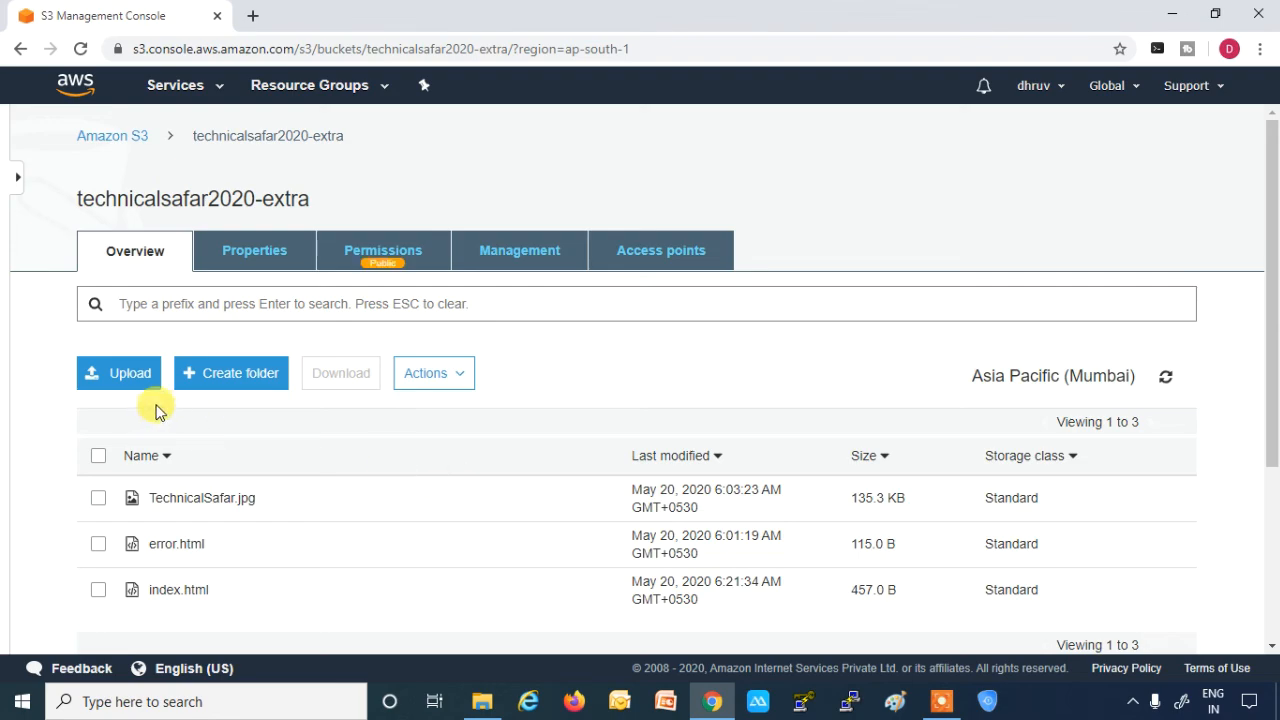
- Start an upload to the technicalsafar2020-extra bucket, add the TechnicalSafar.jpg image and keep the default permissions
click(125, 378)
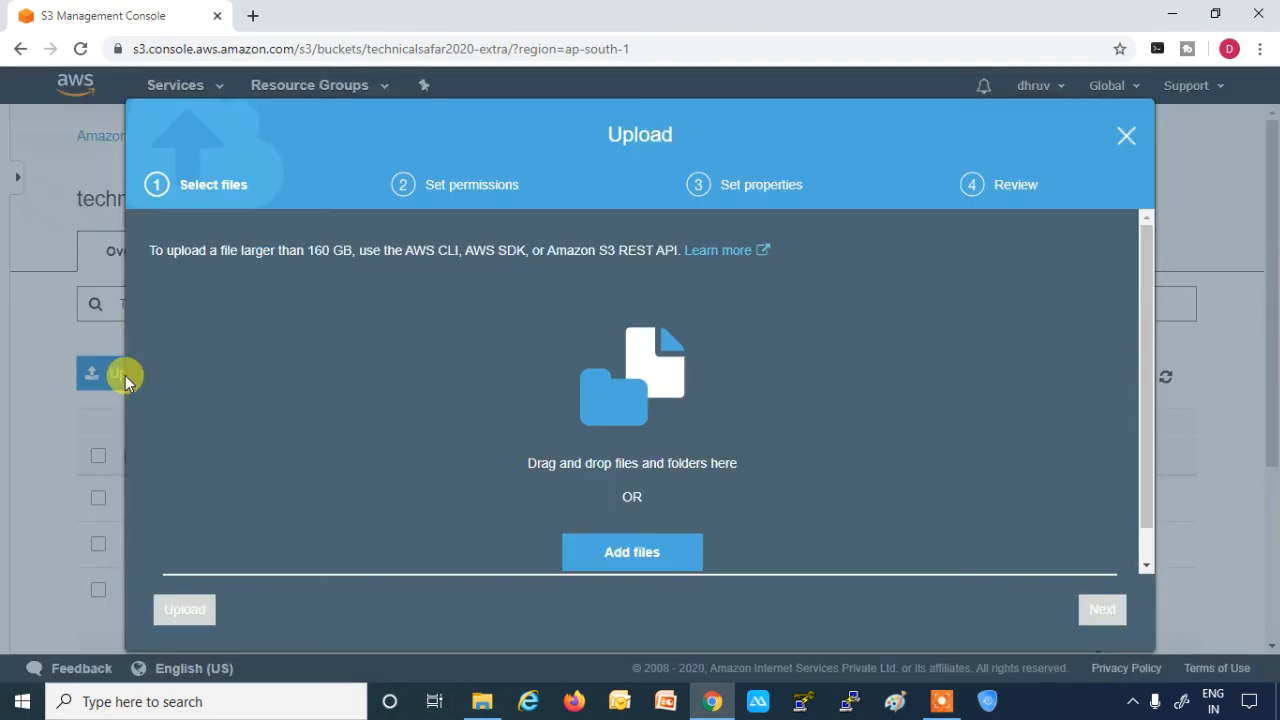
click(610, 556)
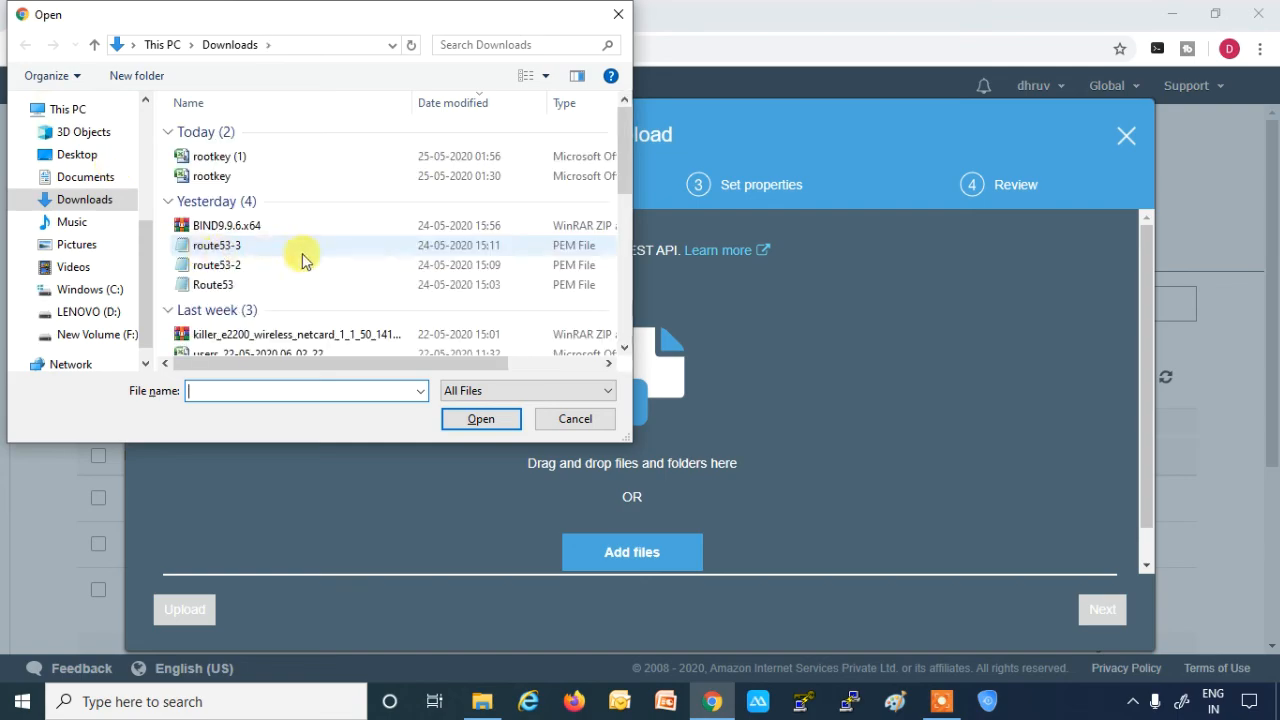
drag(620, 175, 625, 322)
click(275, 343)
click(470, 422)
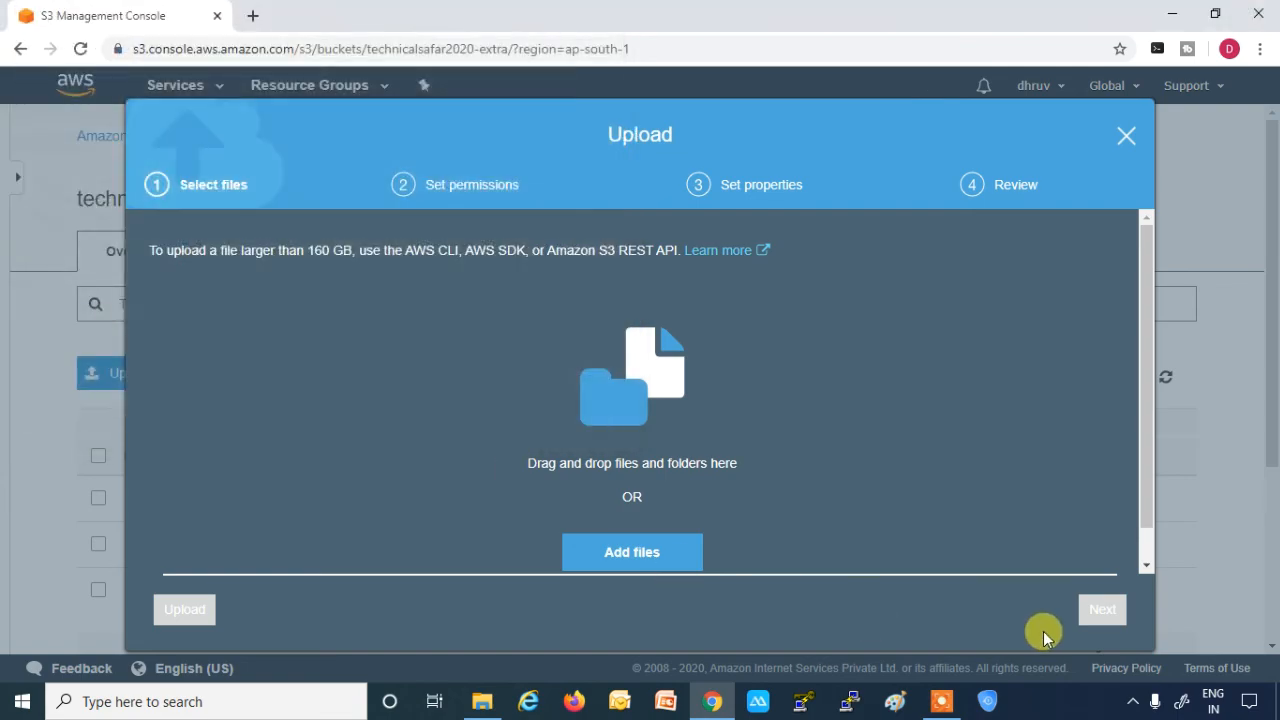
click(1100, 612)
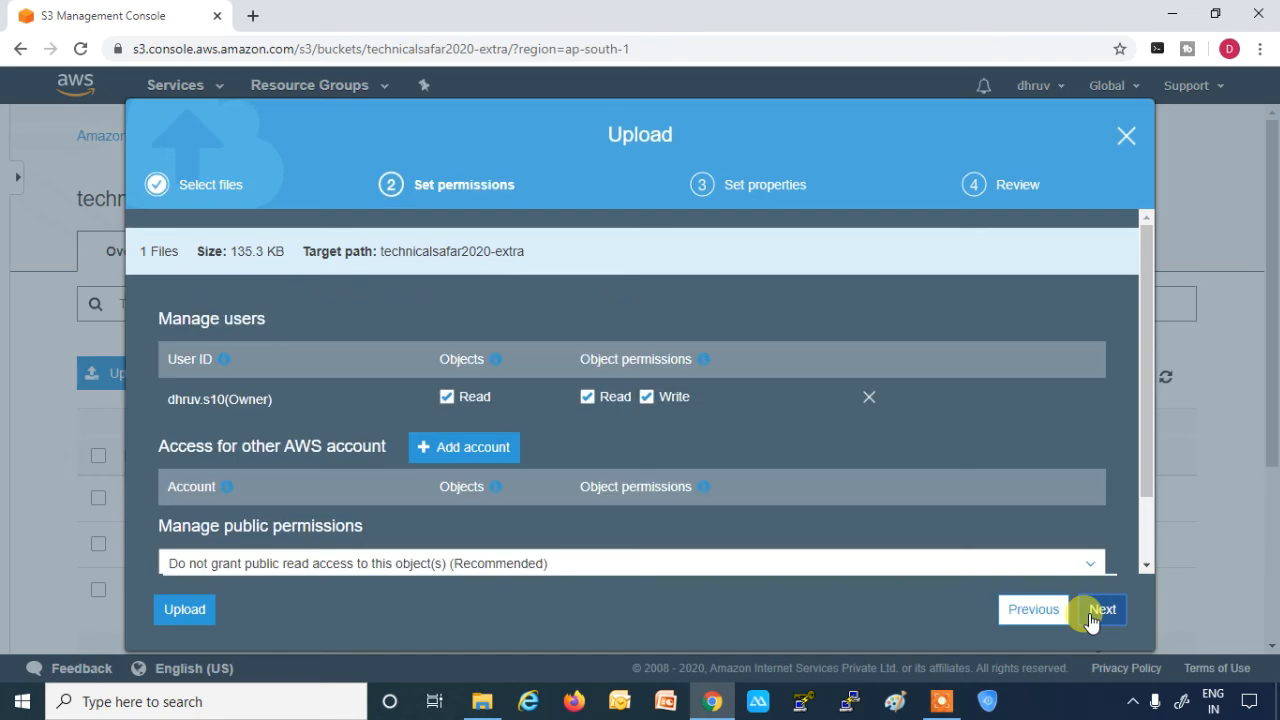
click(1098, 612)
- Keep the Standard storage class for the file after comparing it with the other classes, and upload it
drag(1148, 318, 1152, 352)
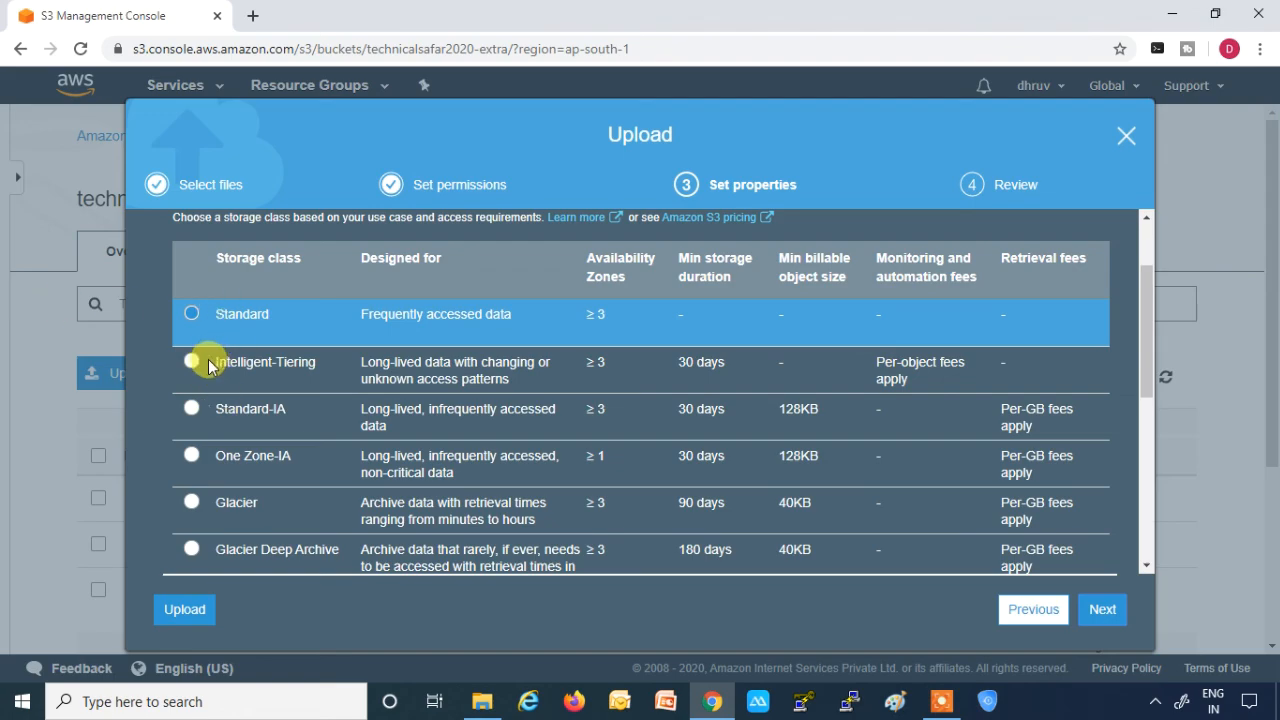
drag(210, 405, 337, 414)
drag(244, 455, 300, 455)
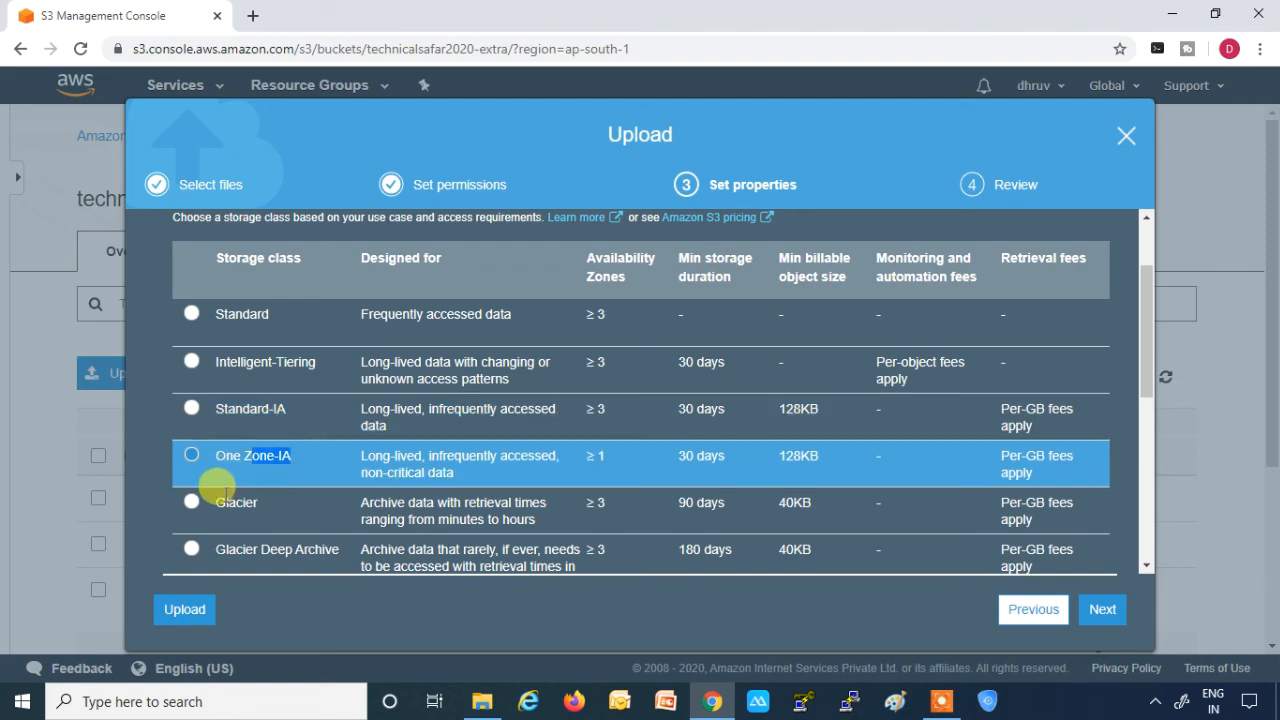
double_click(237, 503)
drag(208, 551, 337, 545)
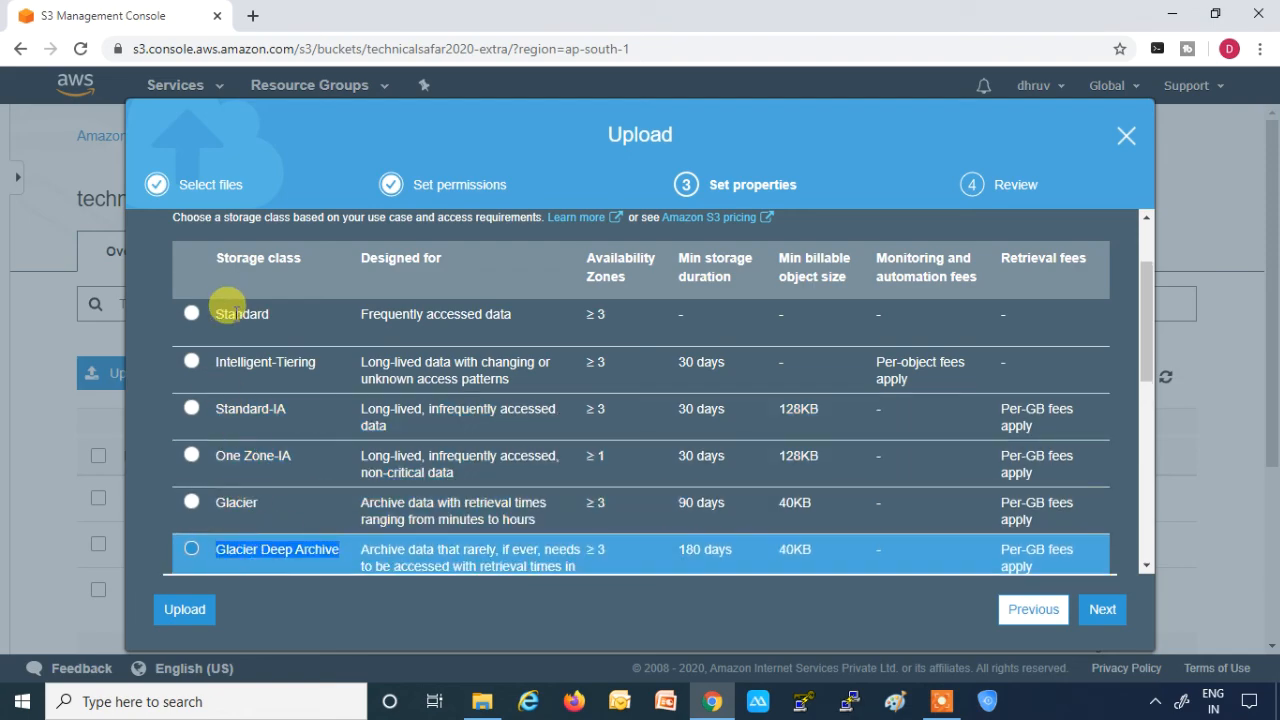
click(225, 310)
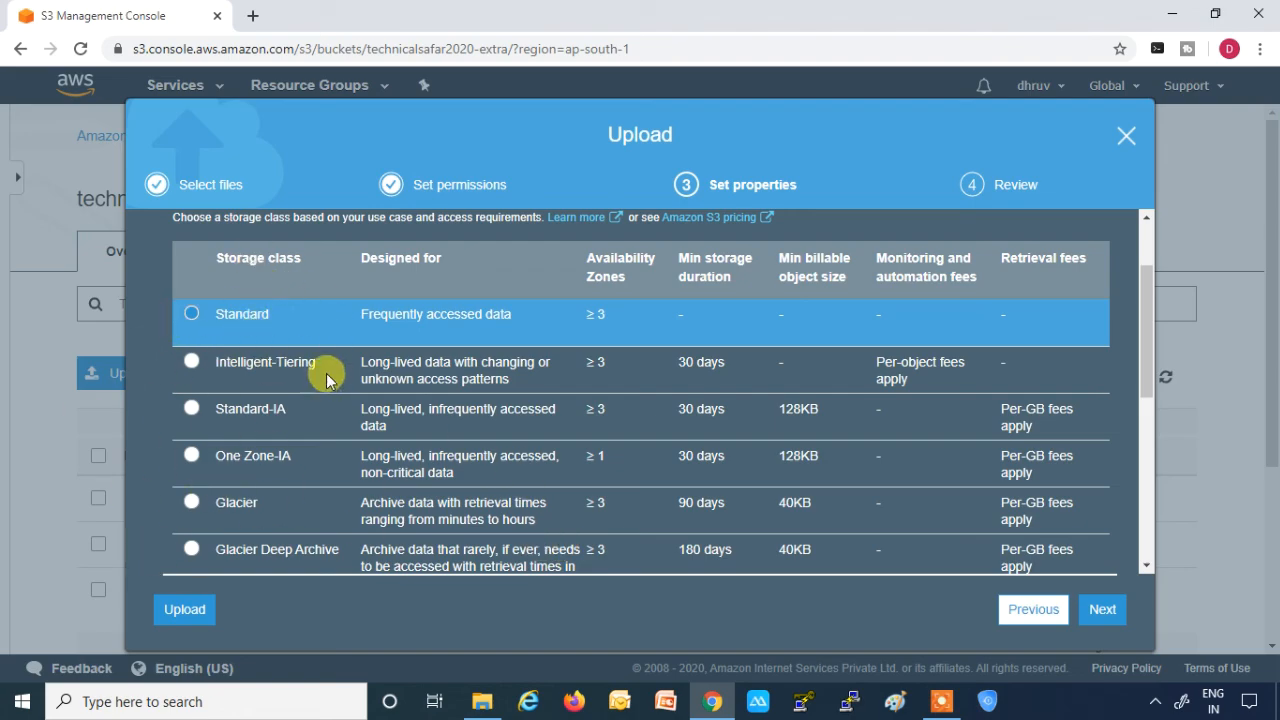
click(1100, 610)
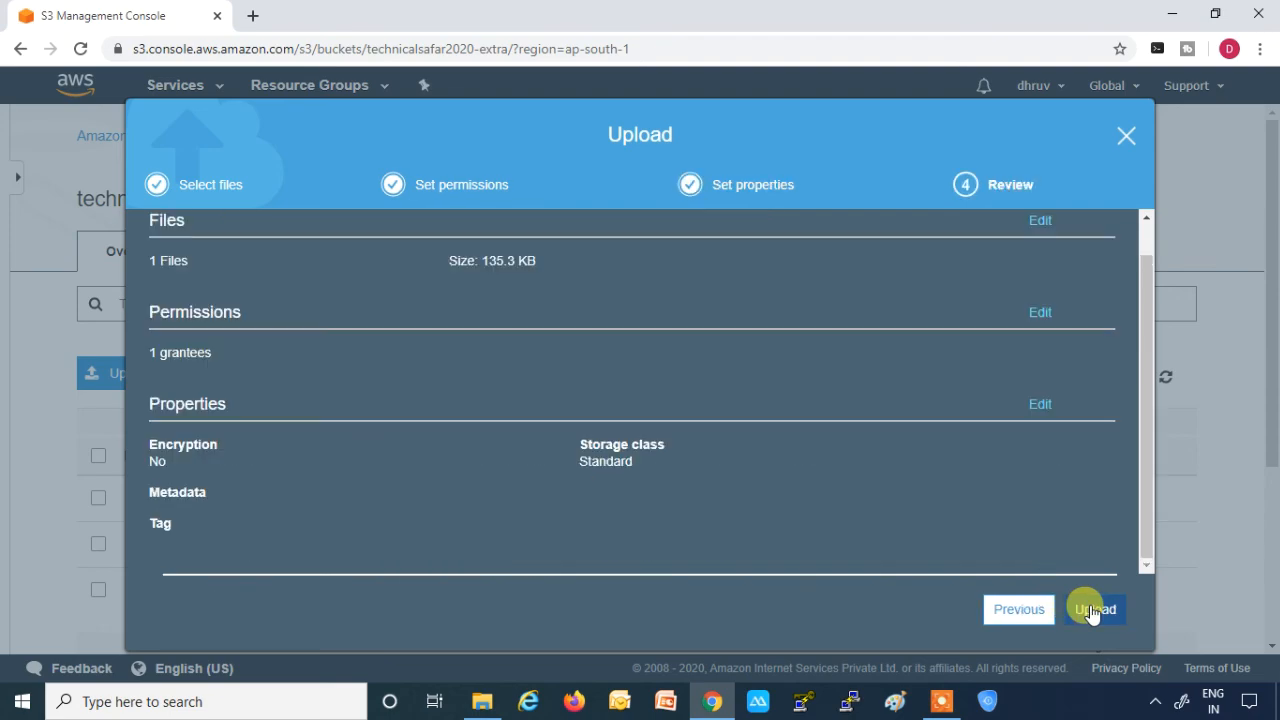
click(1093, 611)
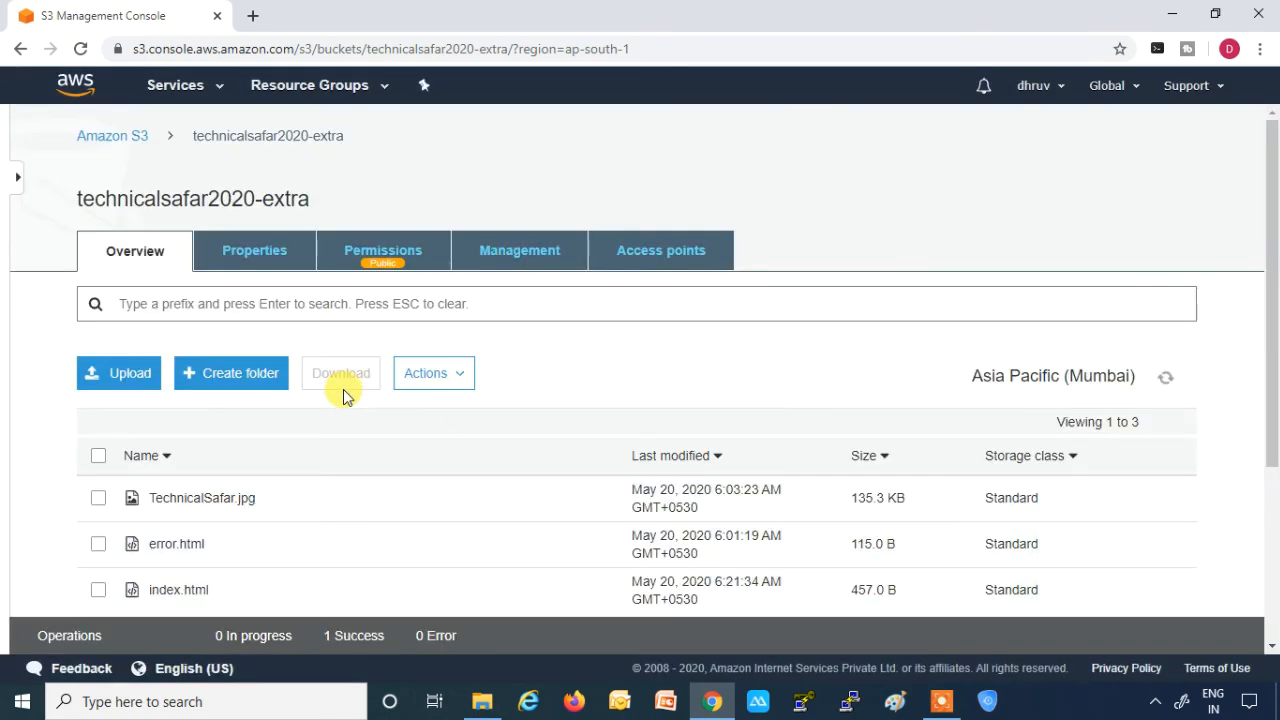
- Inspect the details and storage class of error.html, and view the bucket's lifecycle management overview
click(98, 545)
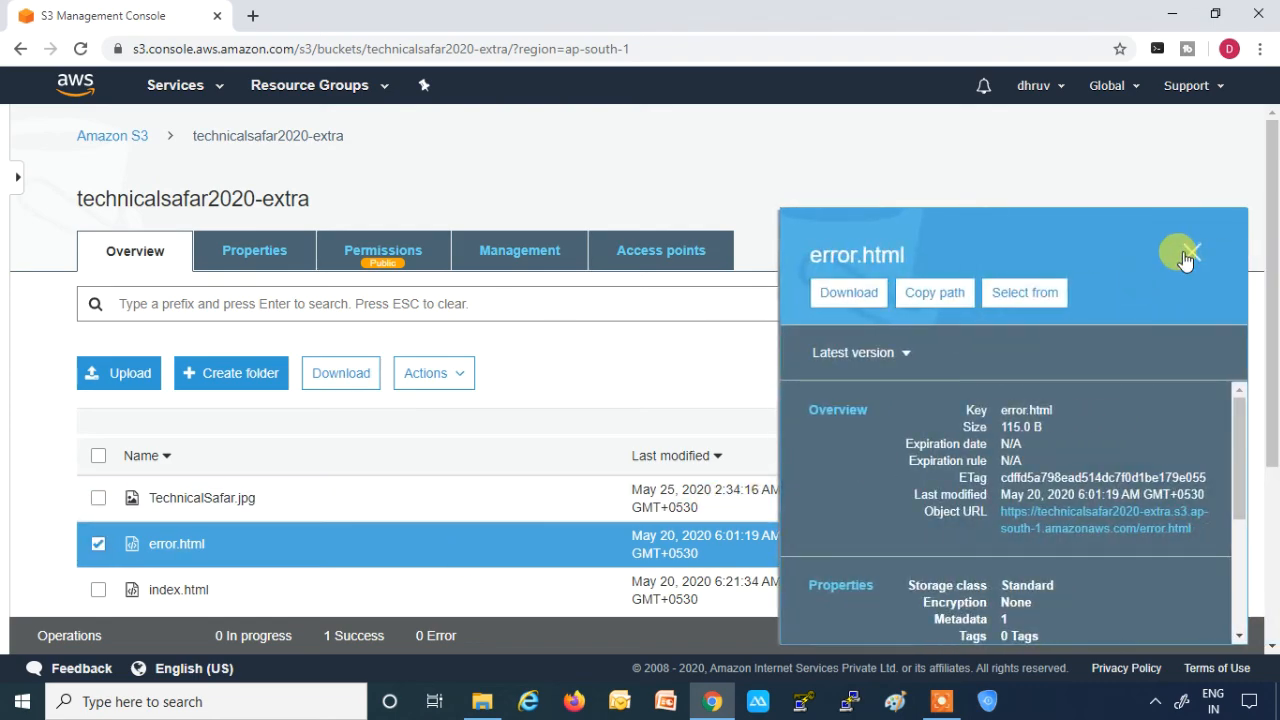
click(1189, 253)
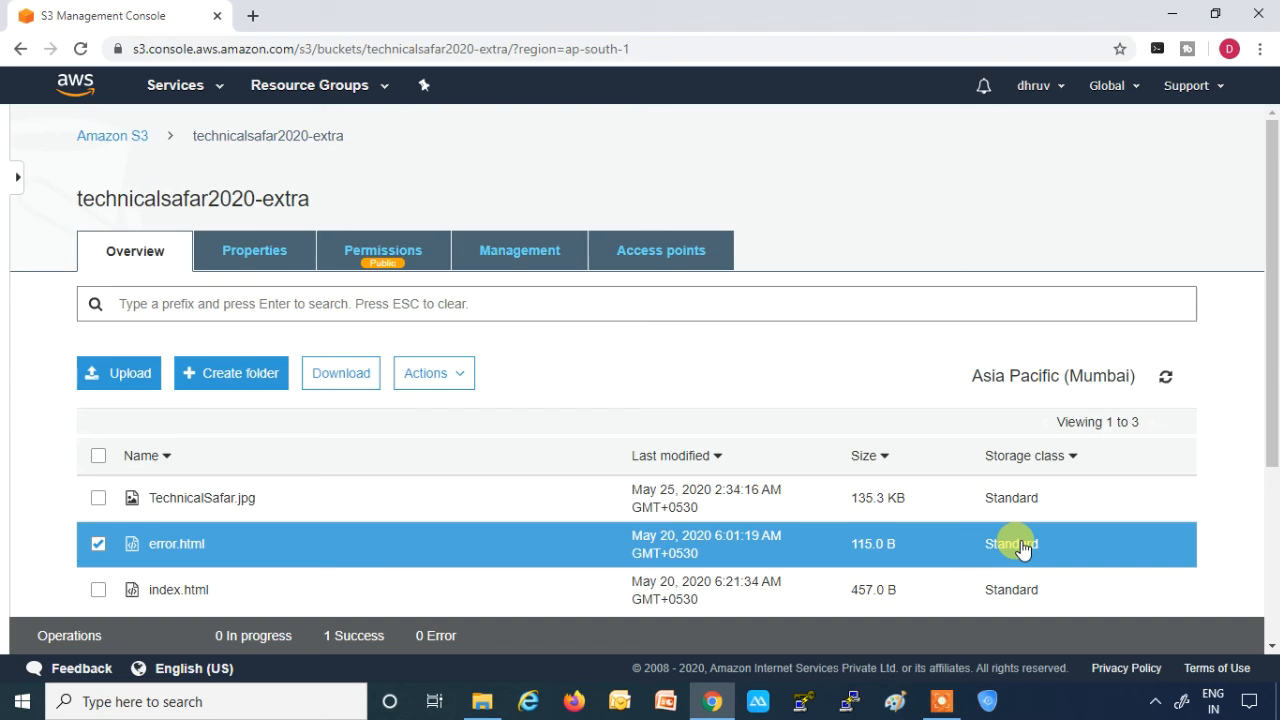
click(501, 260)
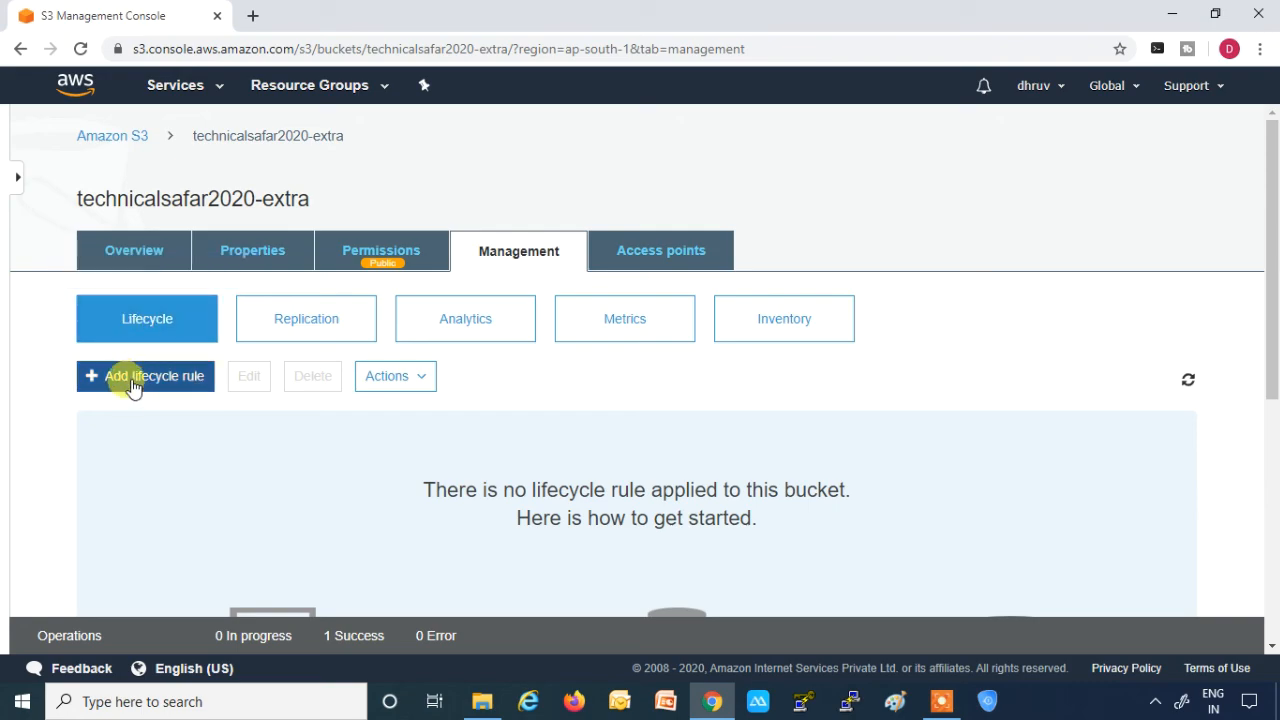
scroll(135, 380, down, 1)
scroll(180, 355, down, 3)
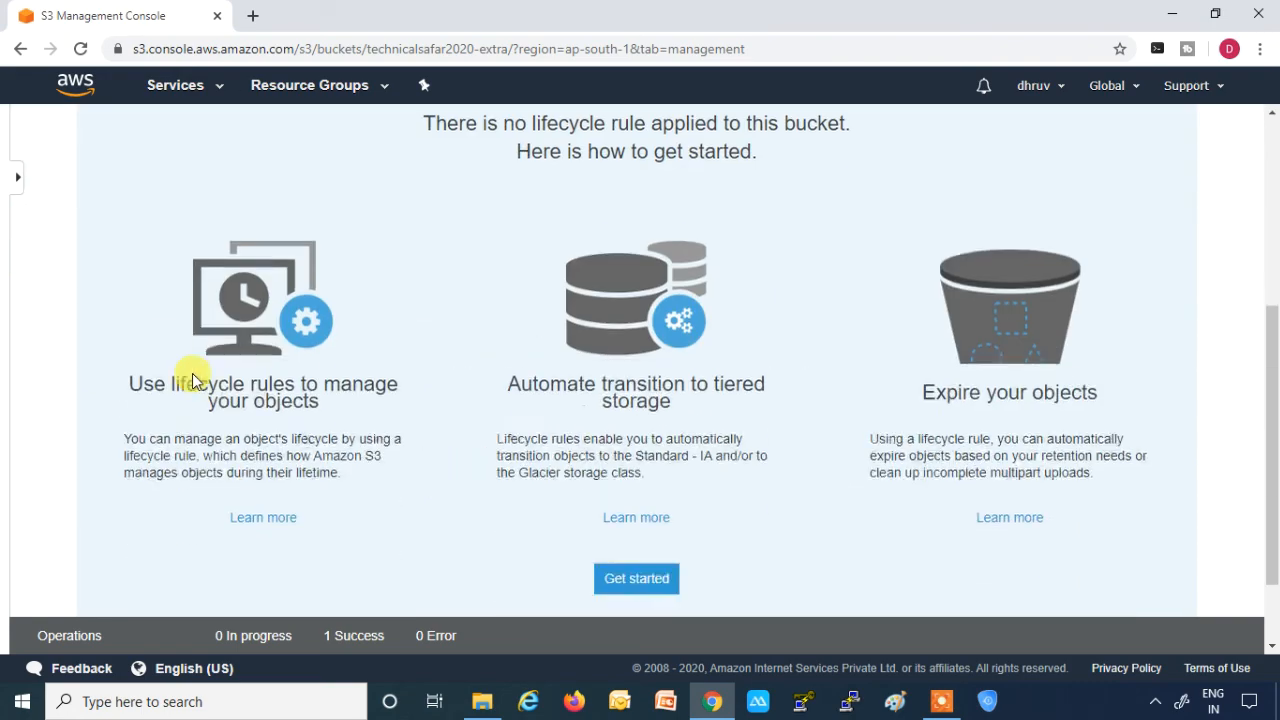
scroll(183, 363, up, 4)
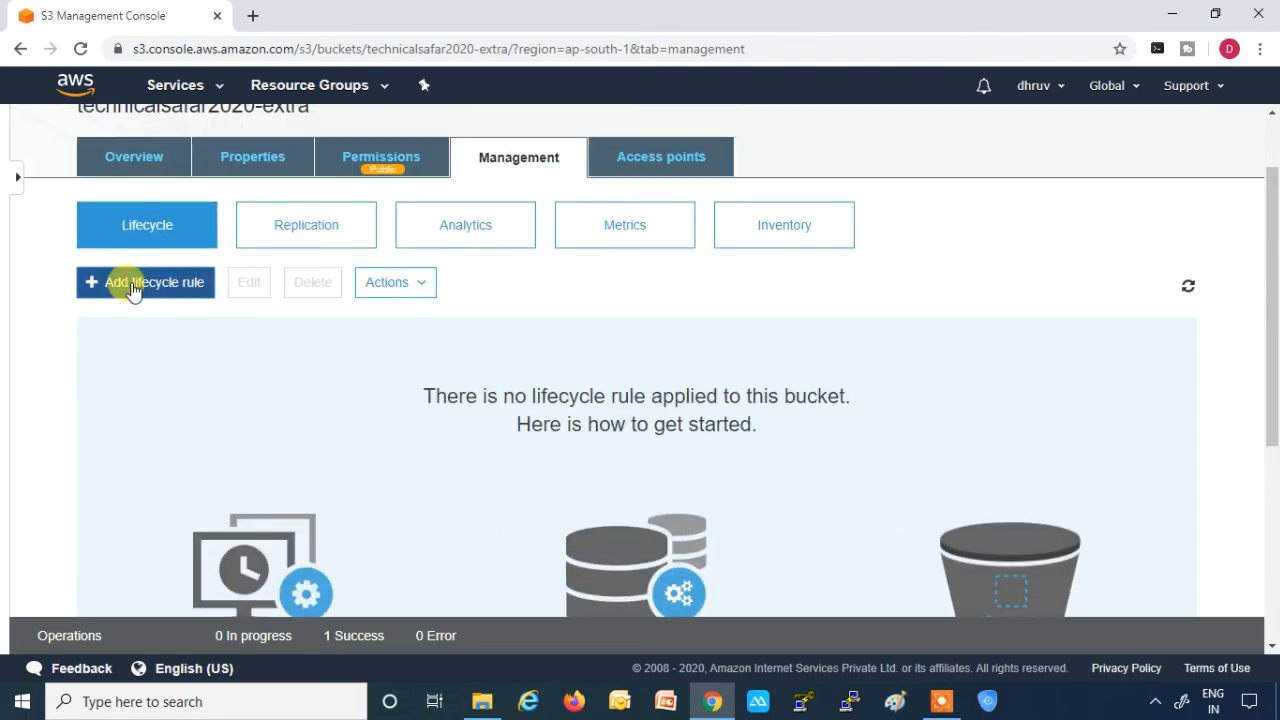
- Add a lifecycle rule named Technical_Safar that applies to all objects in the bucket, and proceed to its transitions
click(131, 282)
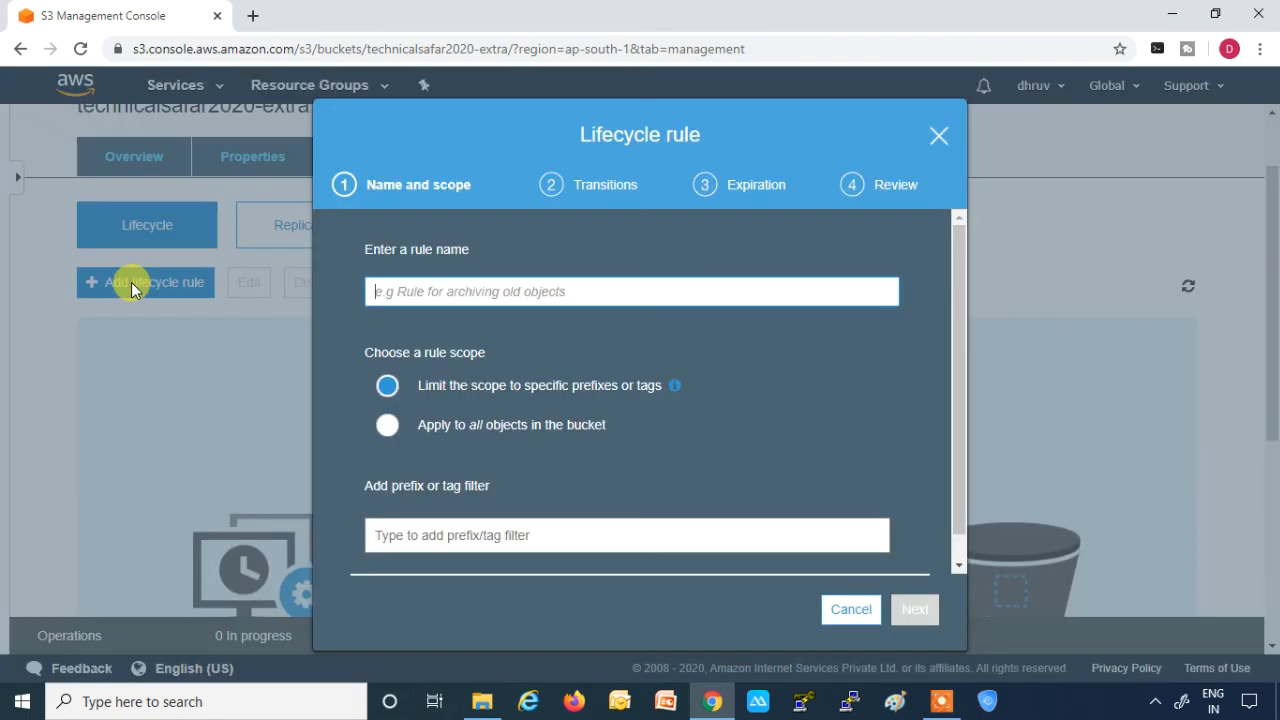
text(Technical_Safar)
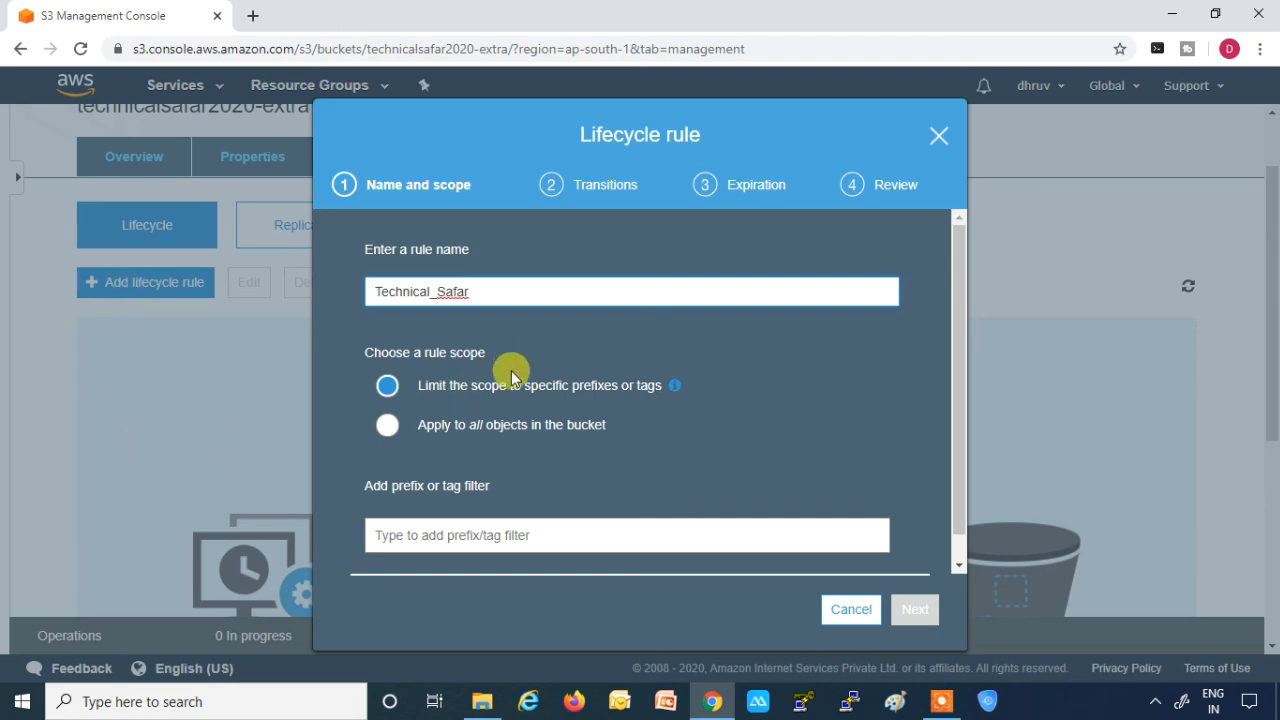
scroll(508, 368, down, 1)
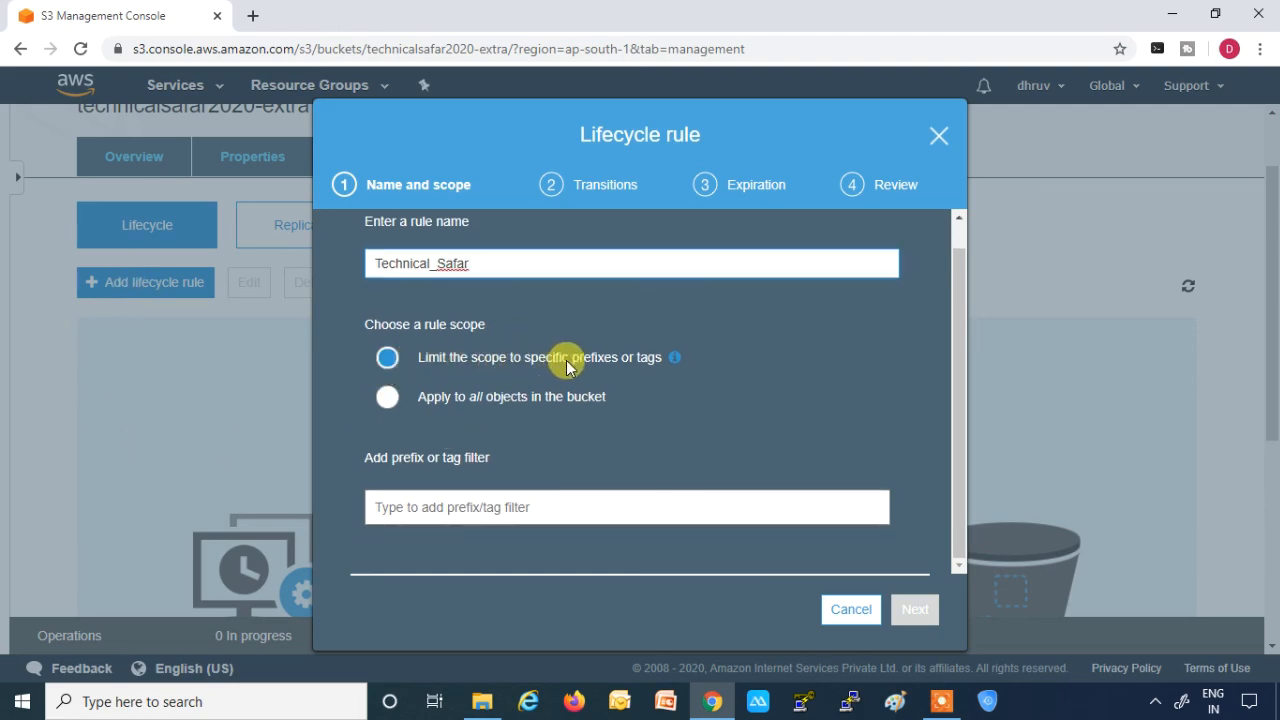
click(392, 400)
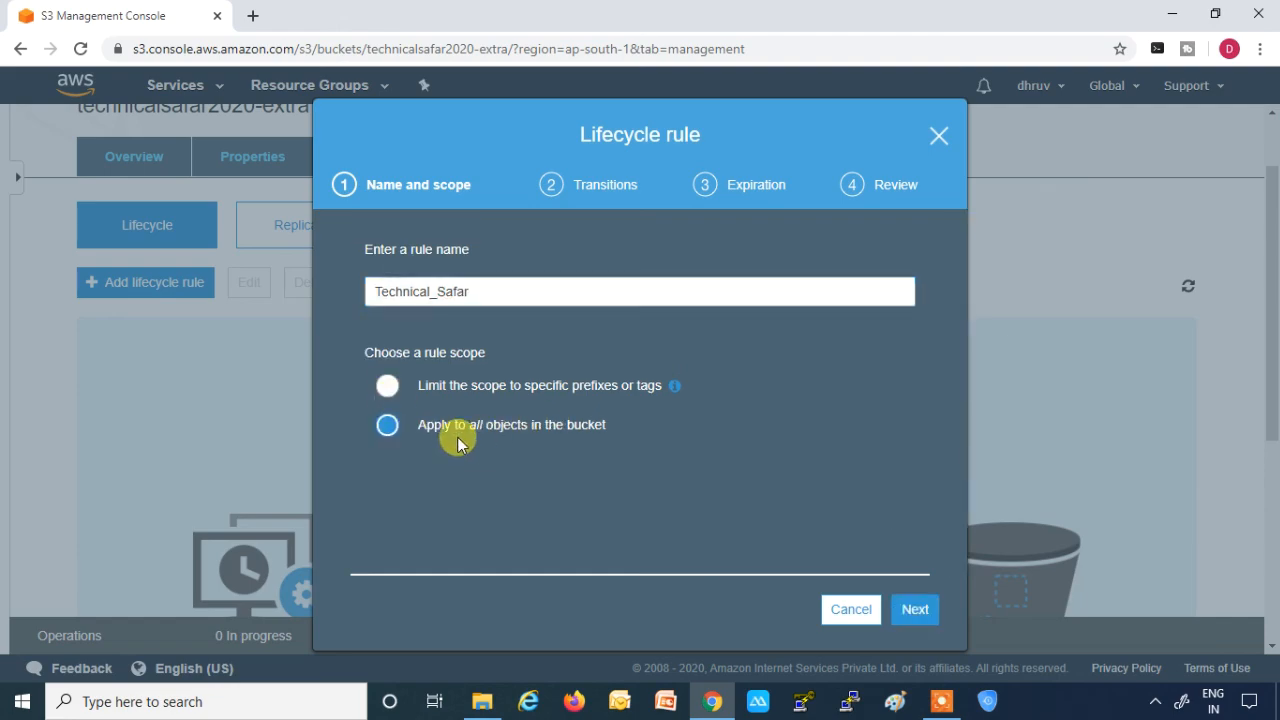
click(912, 609)
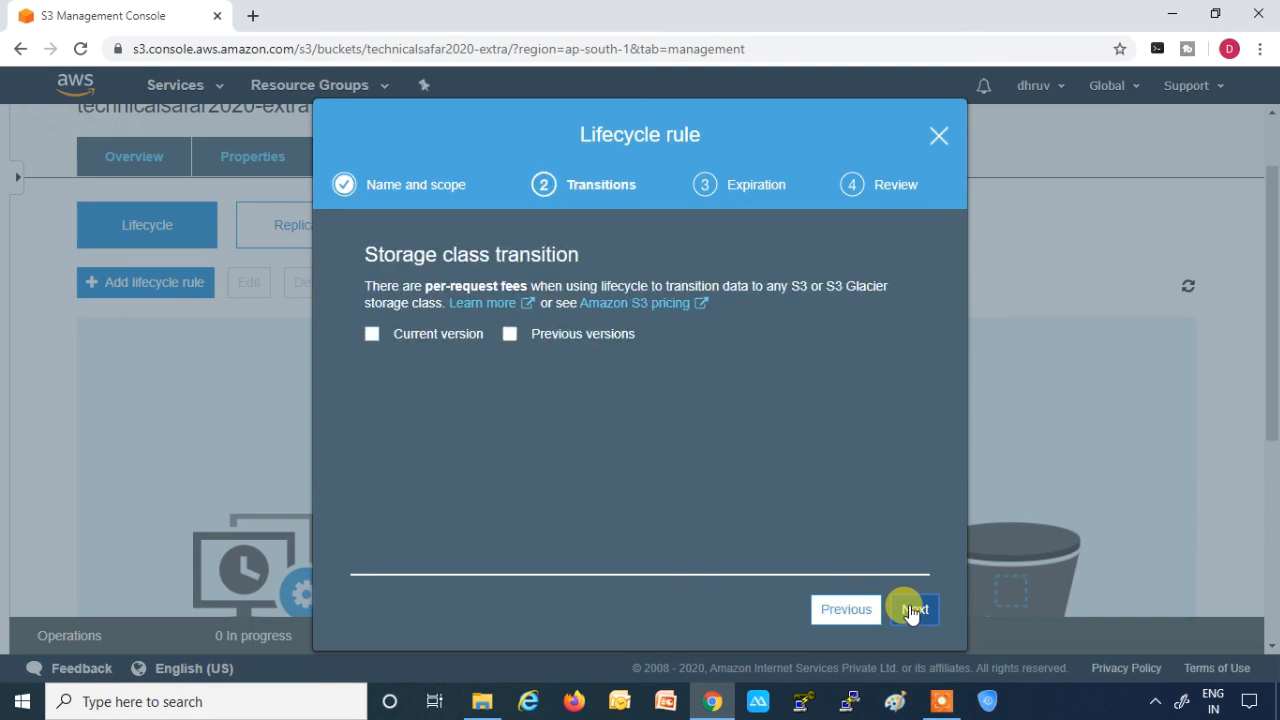
- Enable transitions for current and previous versions, and add a current-version transition to Standard-IA after 30 days
click(372, 334)
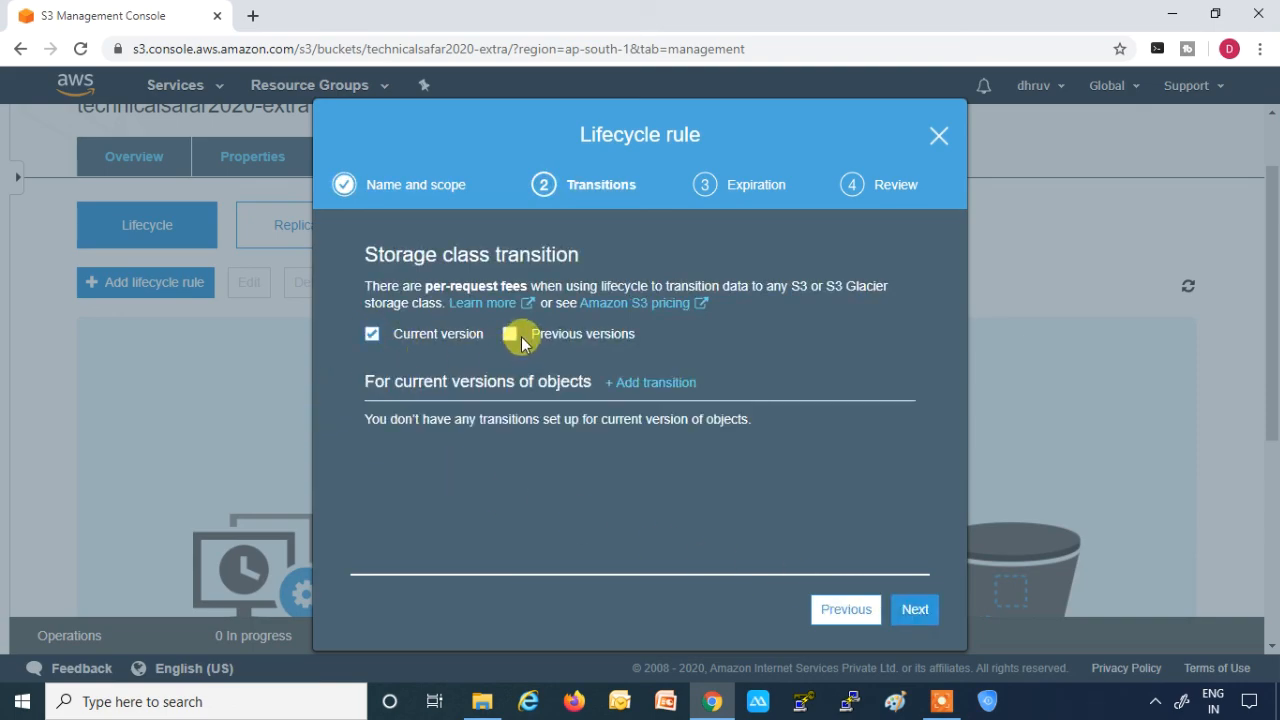
click(510, 335)
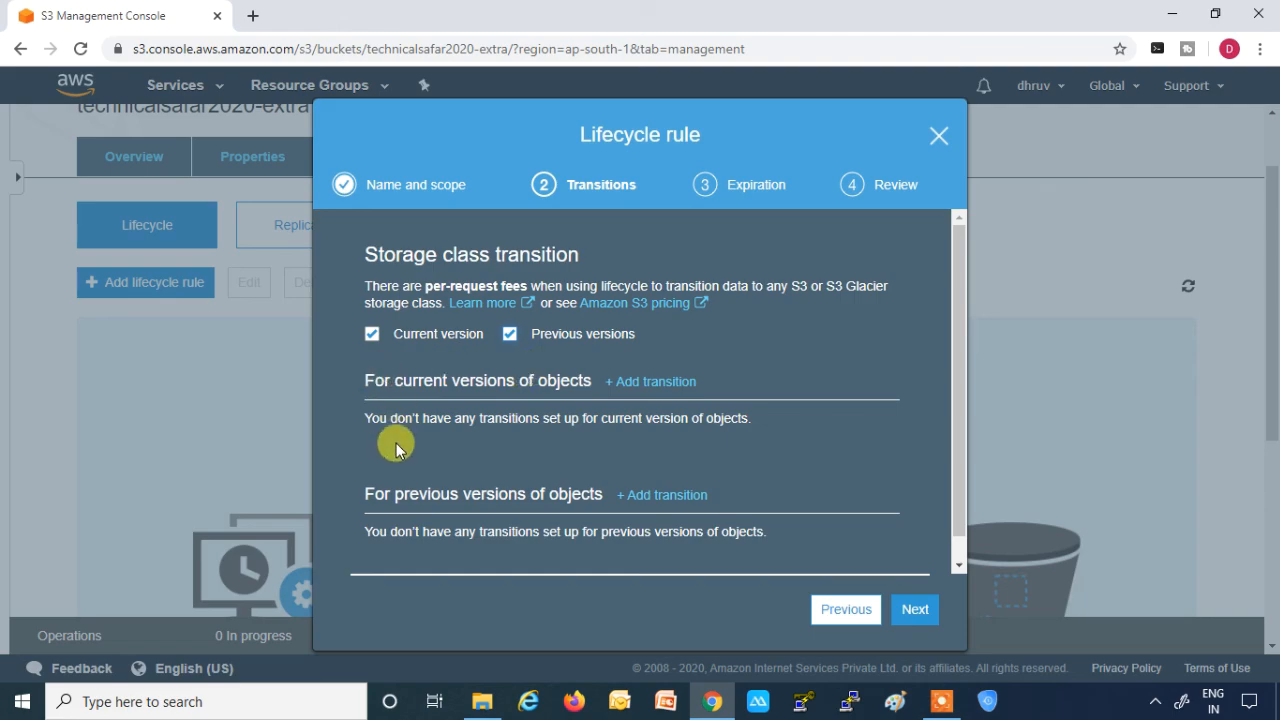
click(661, 383)
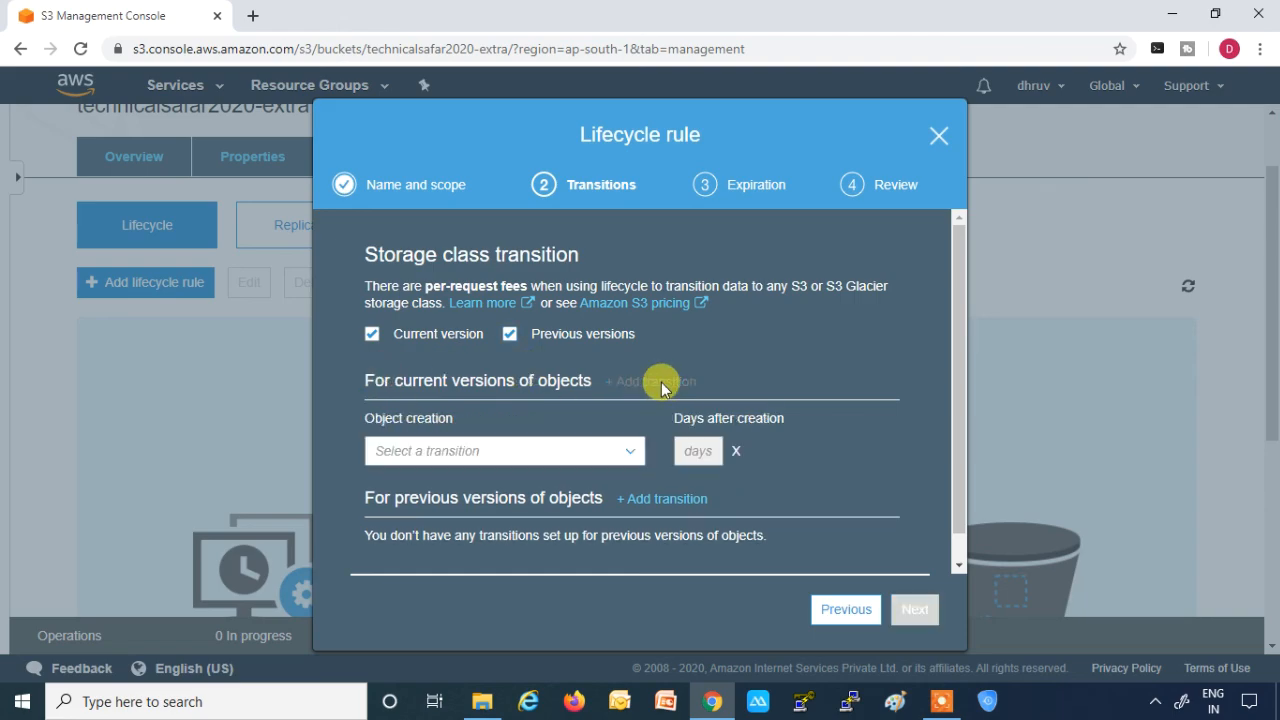
click(630, 455)
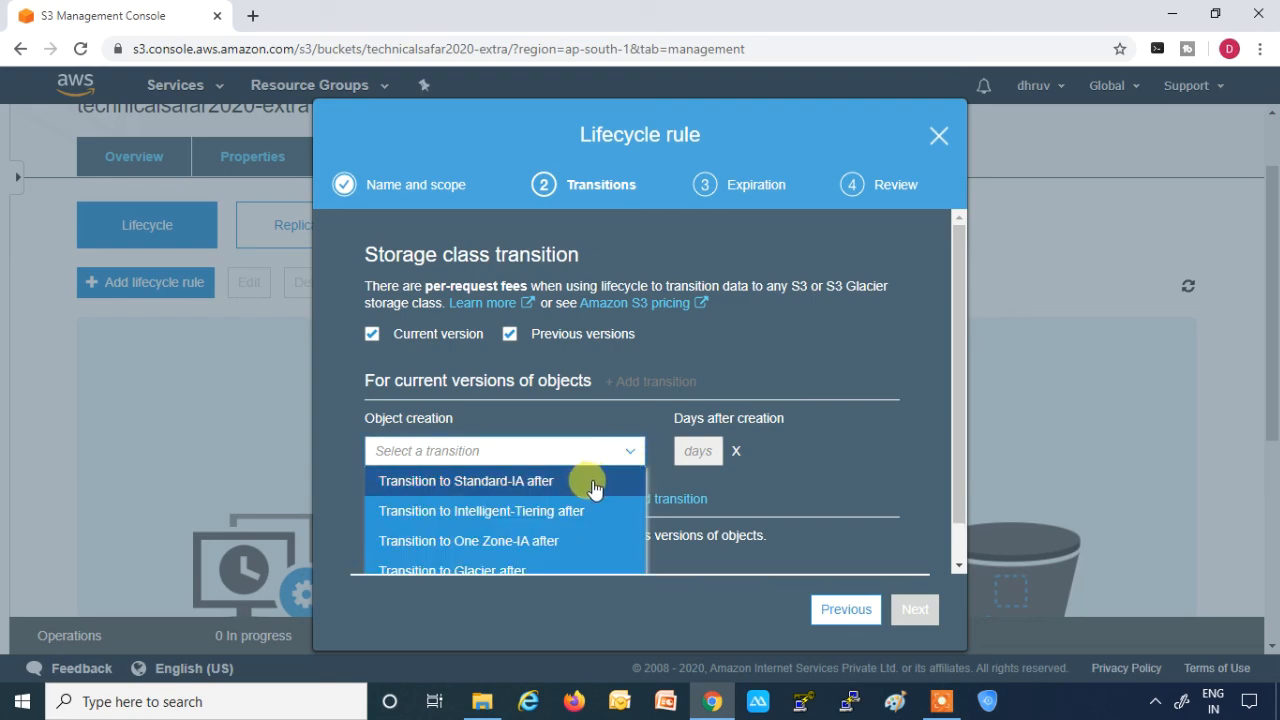
click(513, 485)
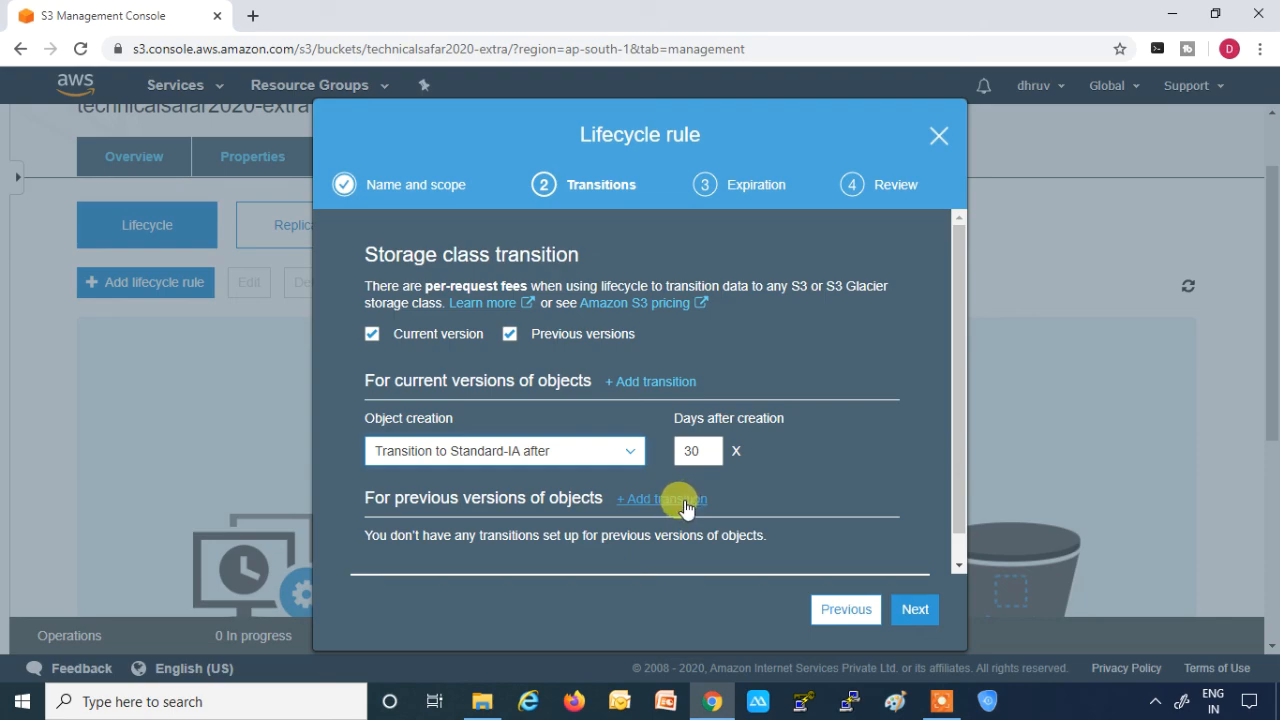
- Add a second current-version transition to Glacier after 60 days and acknowledge the small-object transition cost
click(648, 381)
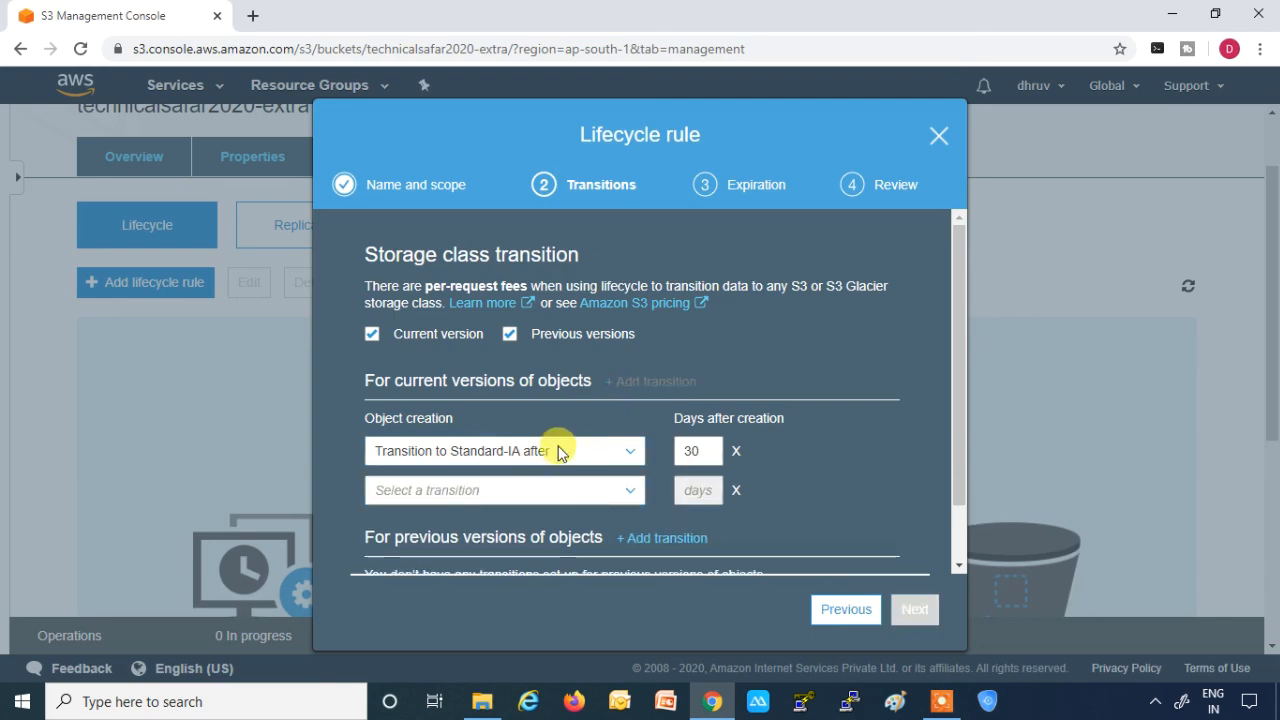
click(628, 498)
scroll(596, 522, down, 1)
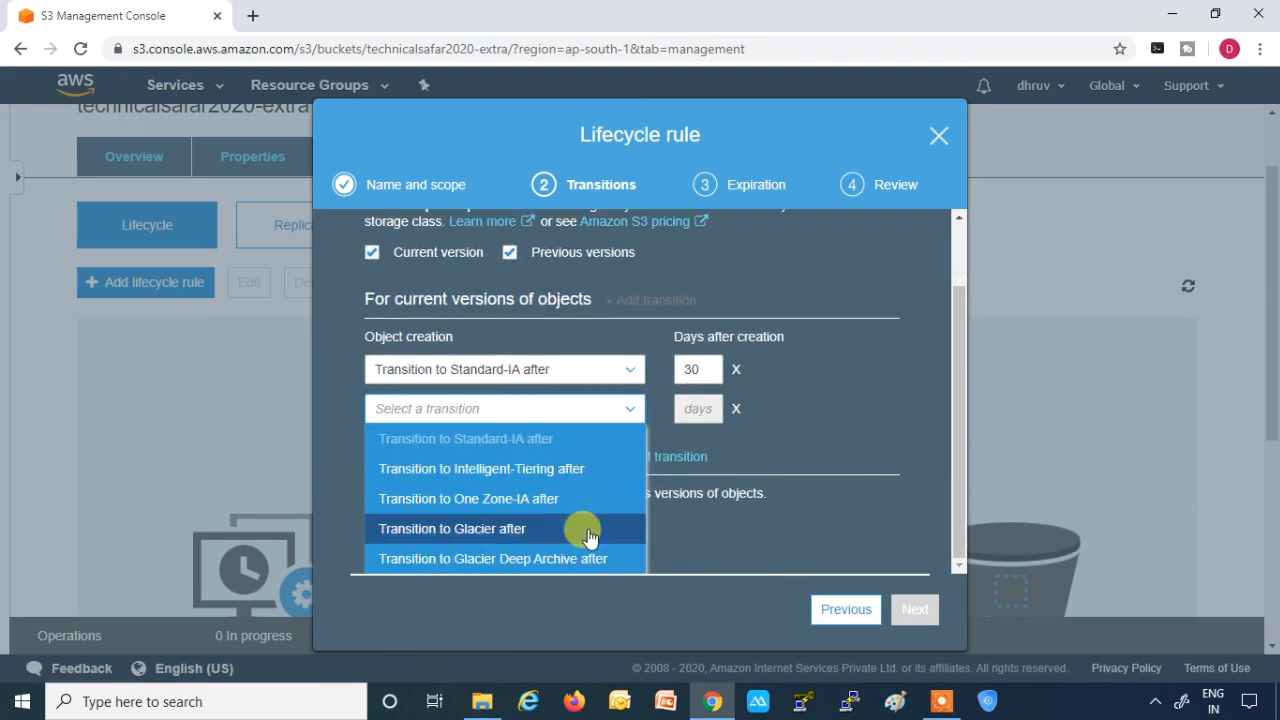
click(506, 528)
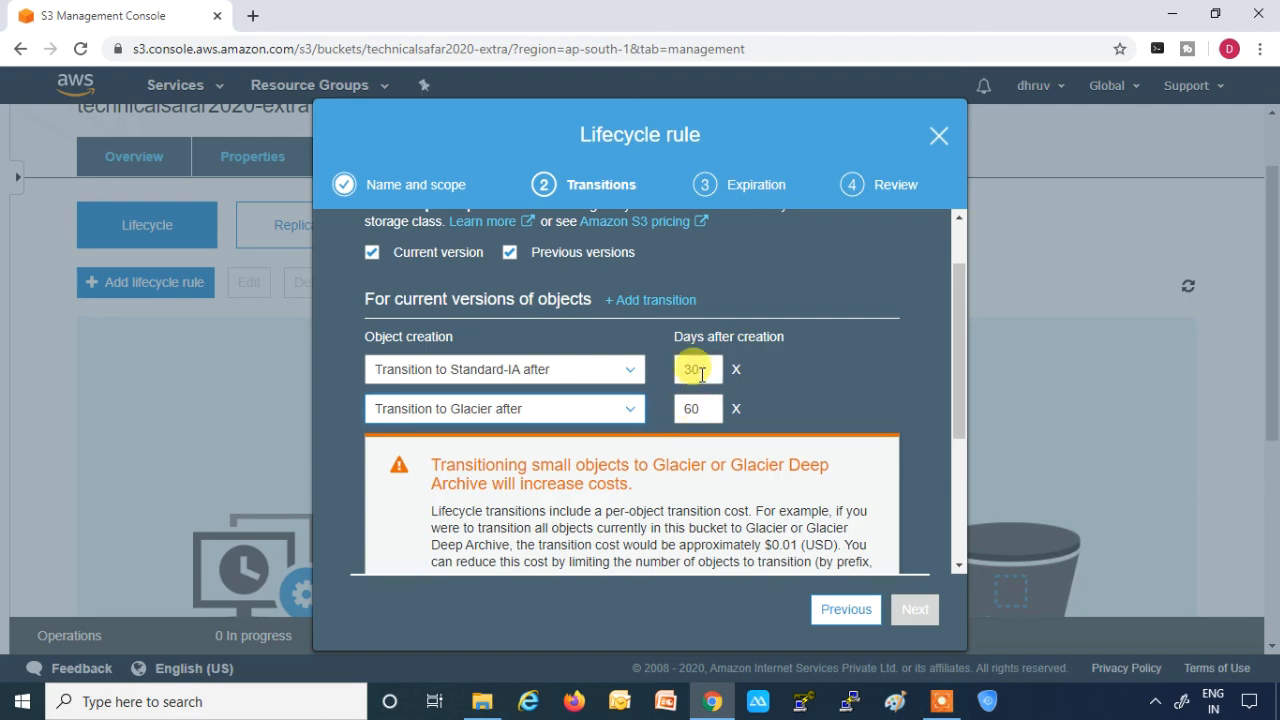
scroll(808, 390, down, 3)
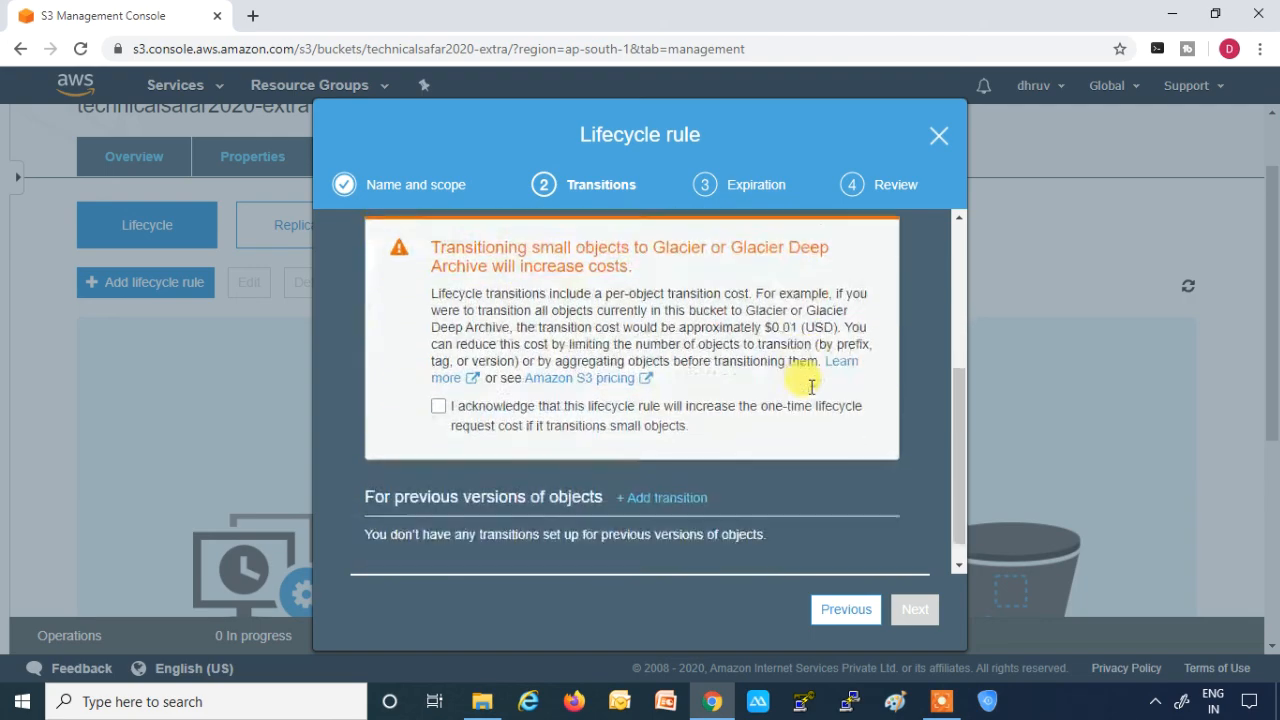
scroll(737, 403, up, 1)
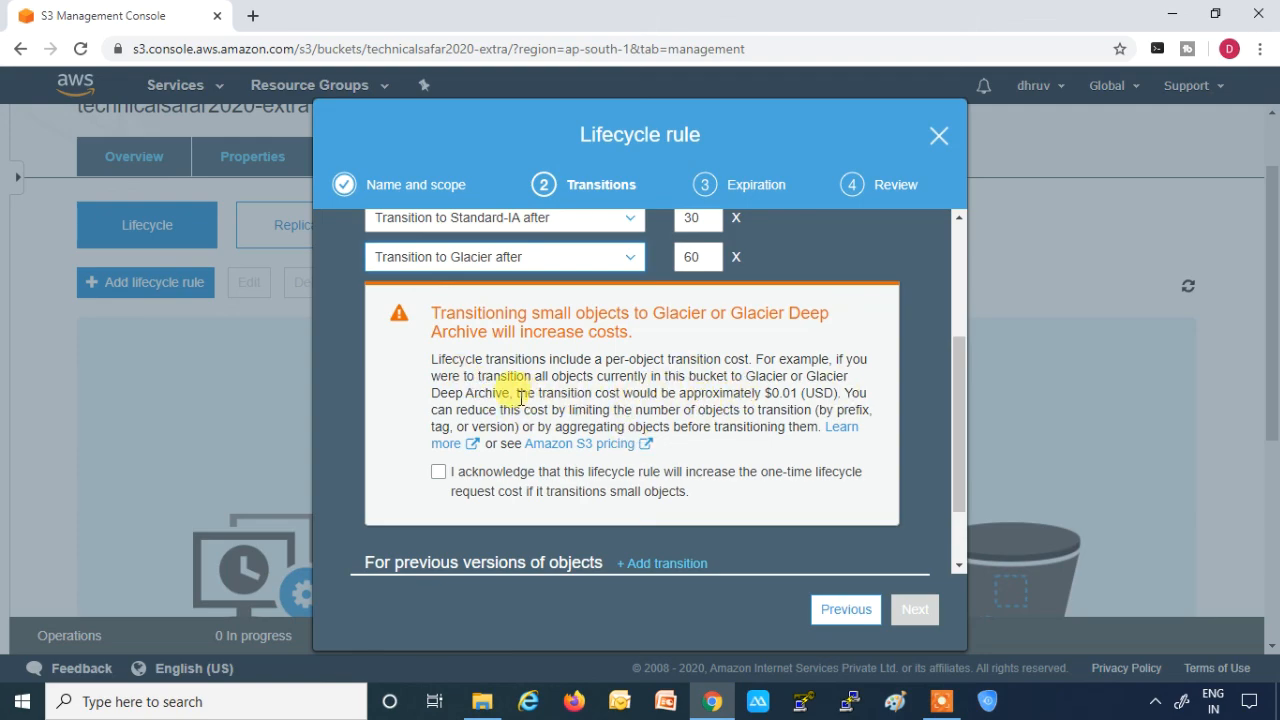
drag(514, 394, 829, 394)
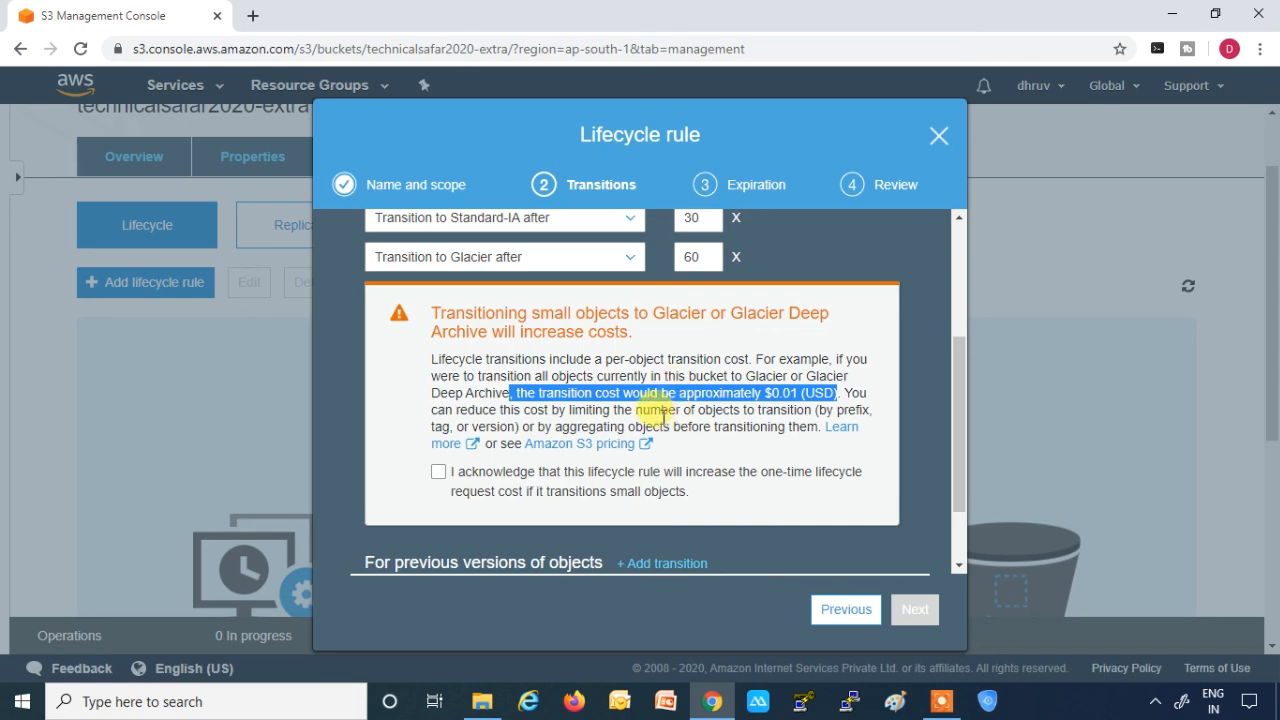
click(437, 473)
scroll(586, 432, up, 3)
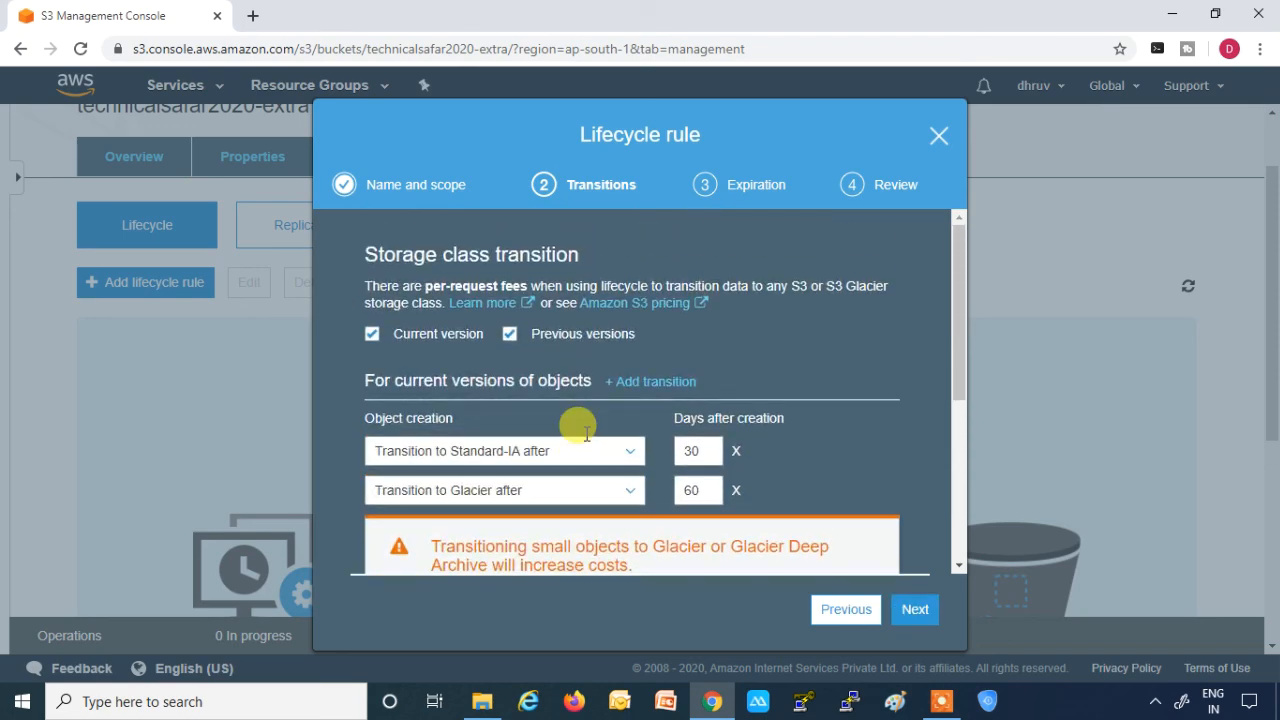
scroll(586, 437, down, 2)
scroll(500, 345, up, 3)
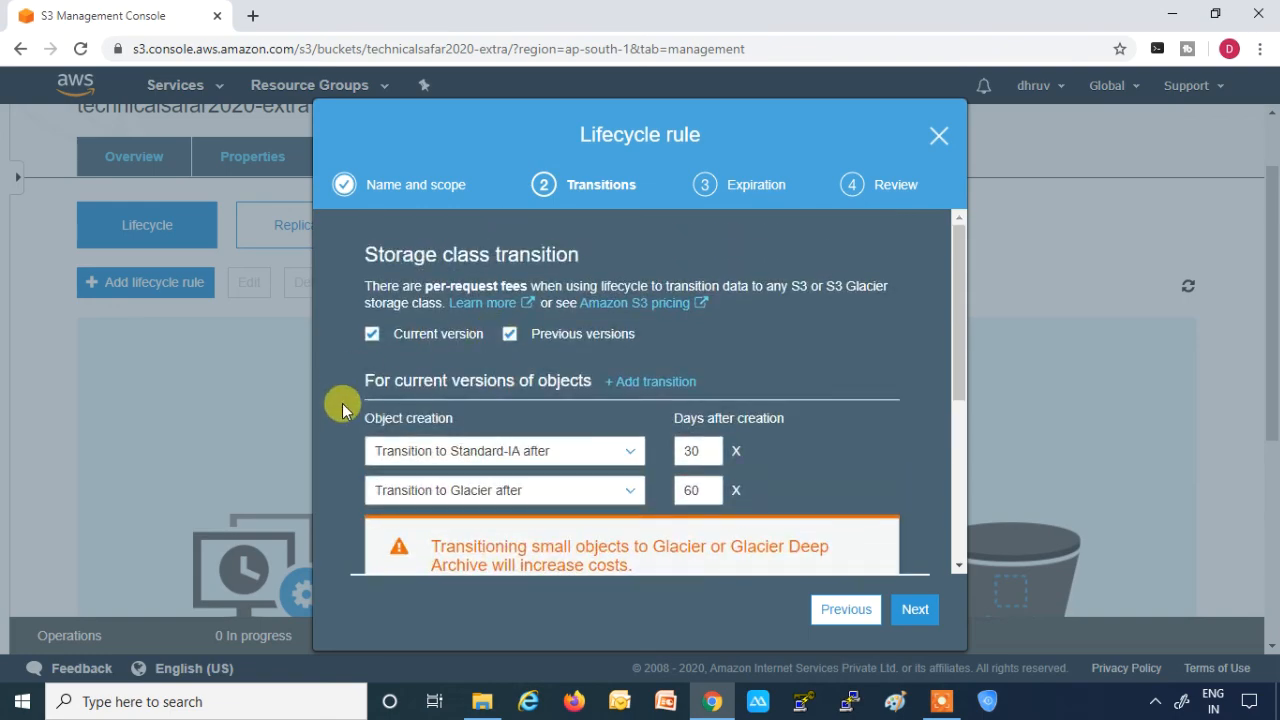
scroll(520, 390, down, 3)
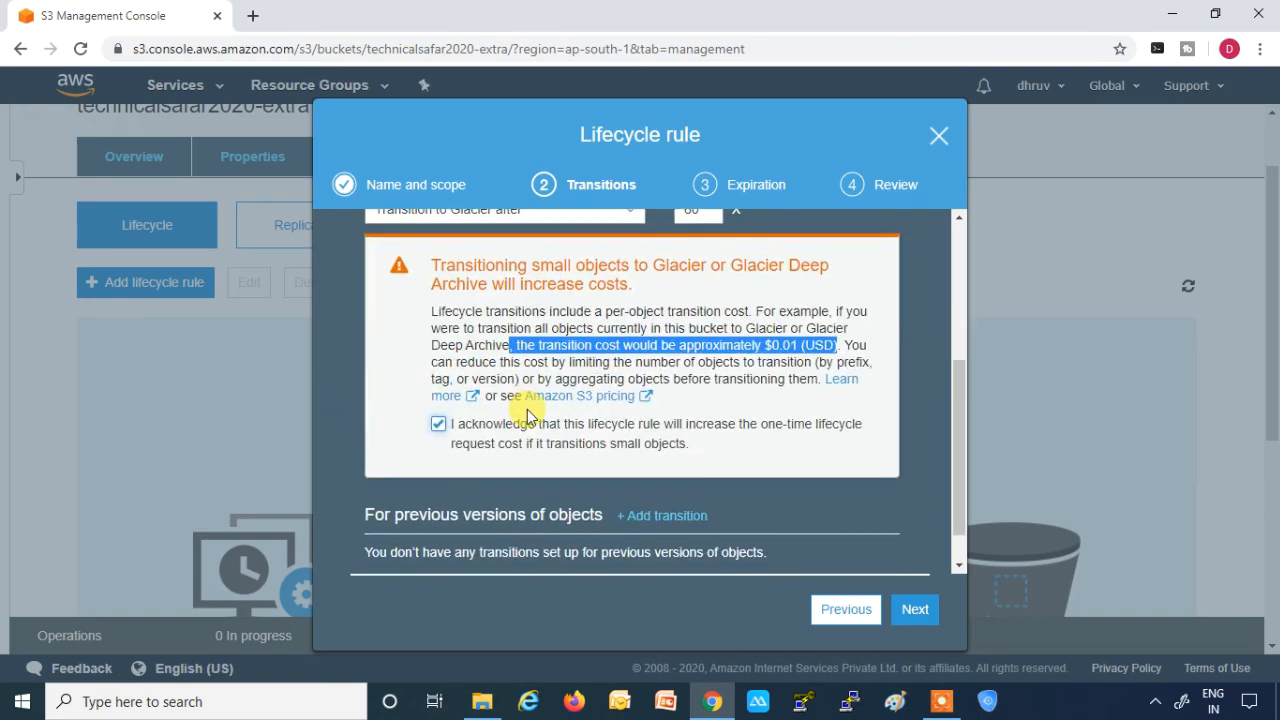
scroll(528, 413, down, 1)
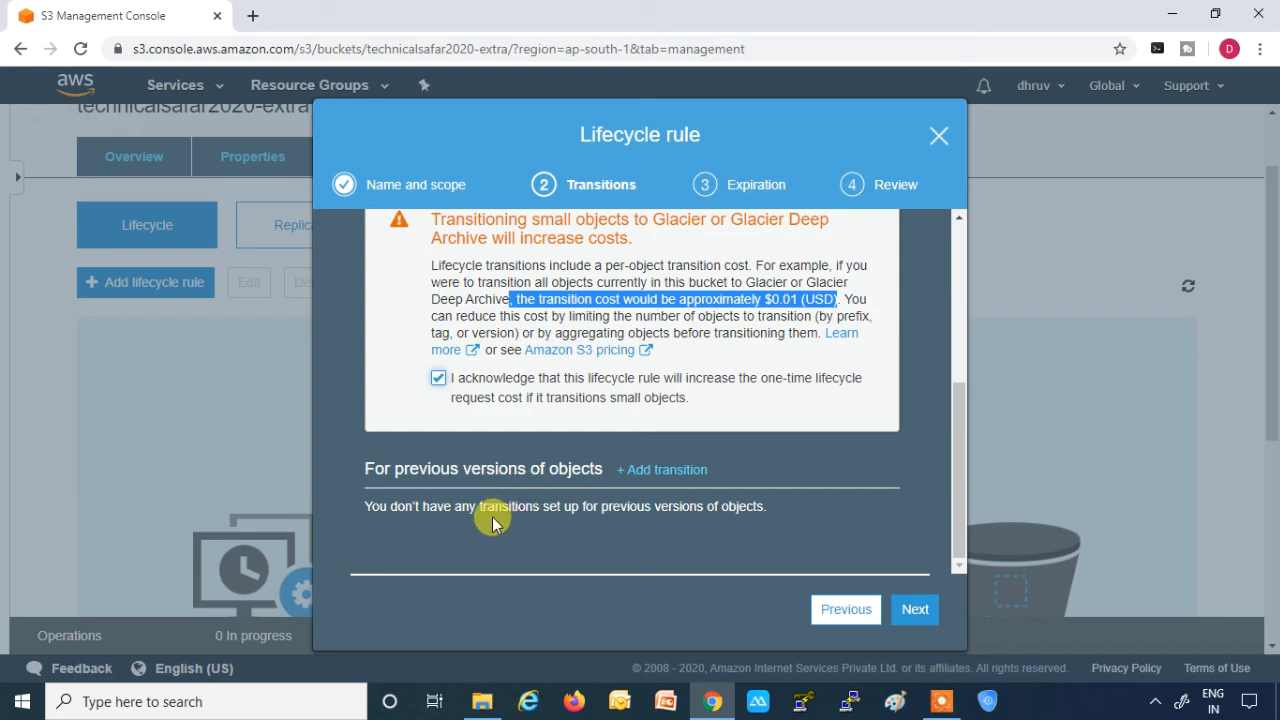
- Add a transition for previous versions of objects to One Zone-IA 30 days after they become noncurrent
click(388, 462)
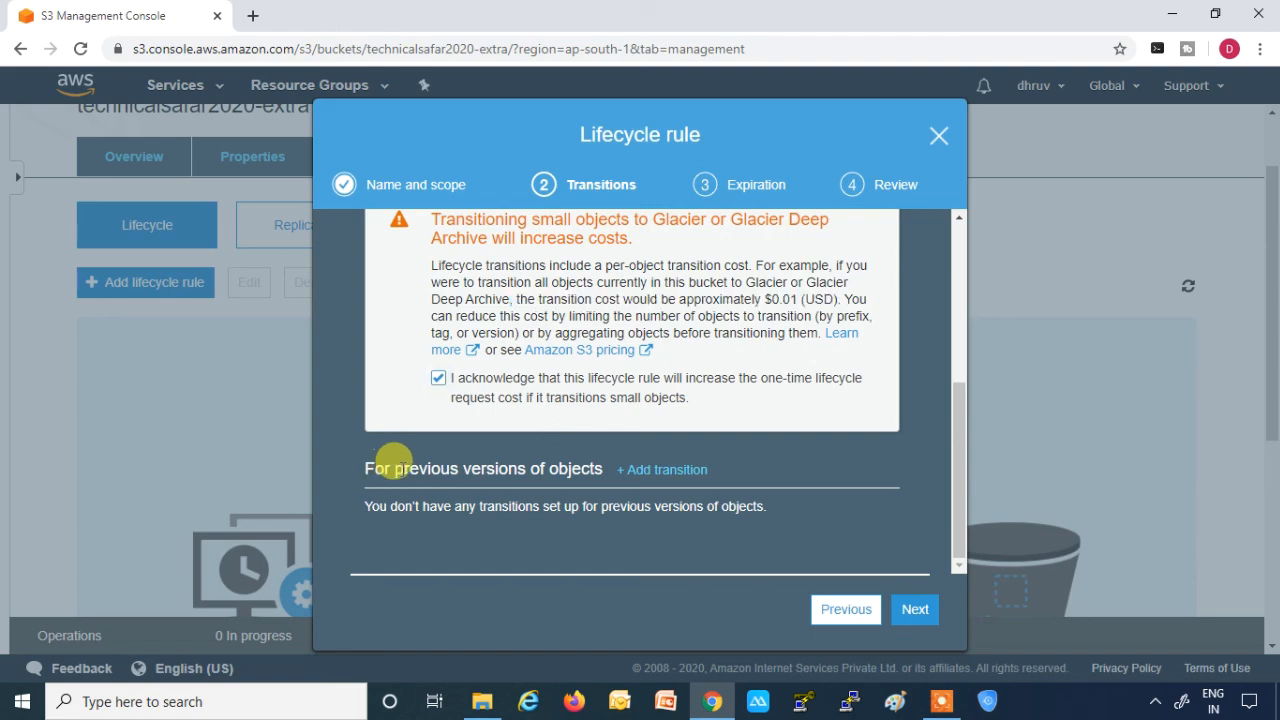
drag(388, 462, 553, 462)
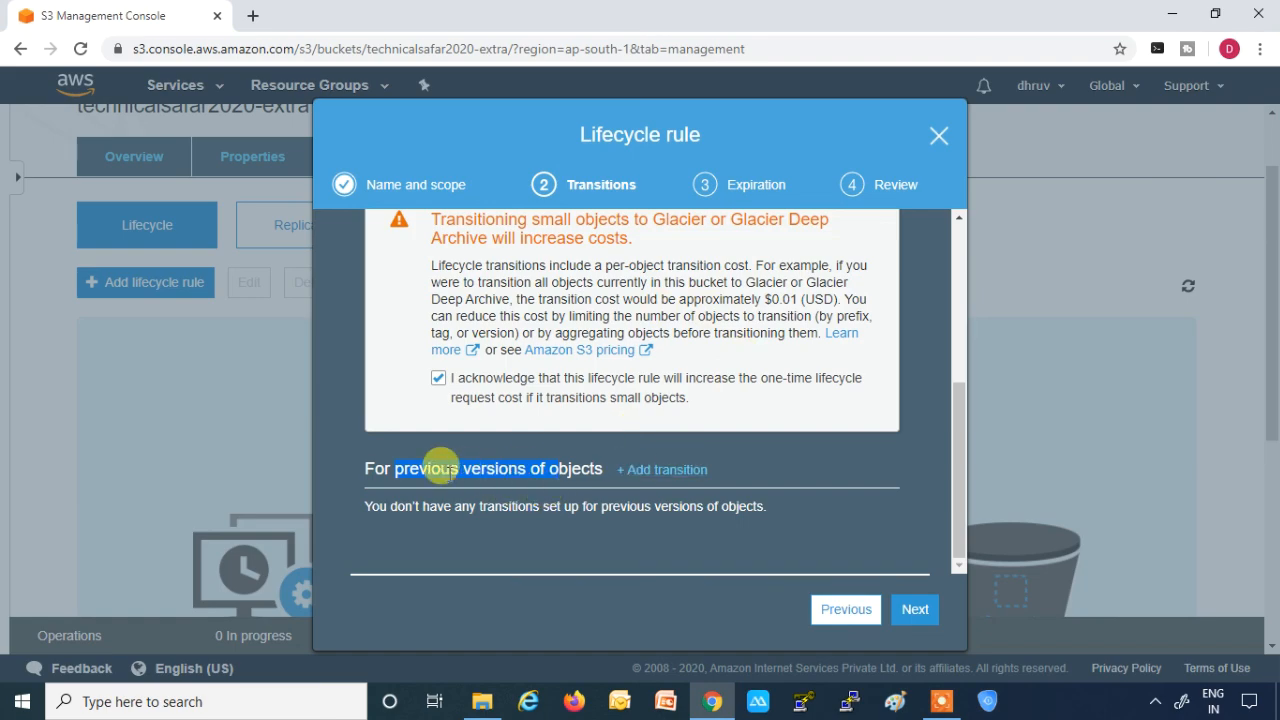
click(664, 469)
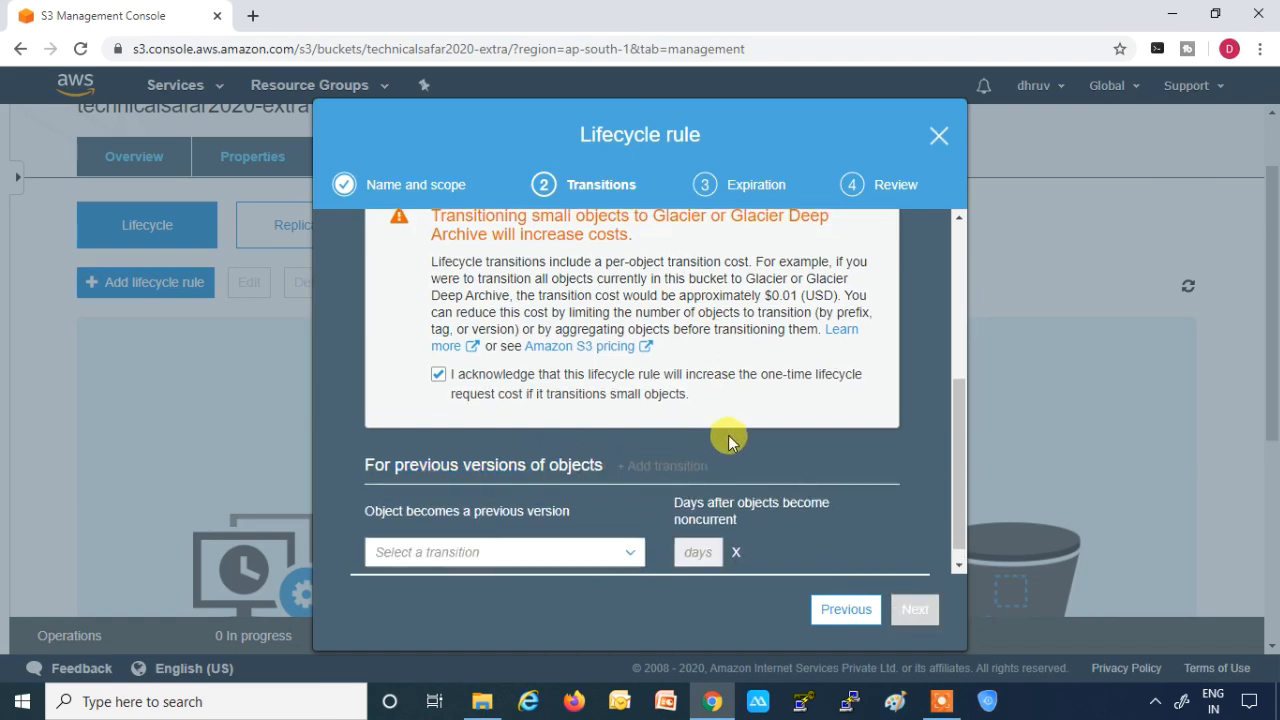
scroll(700, 470, down, 1)
click(634, 540)
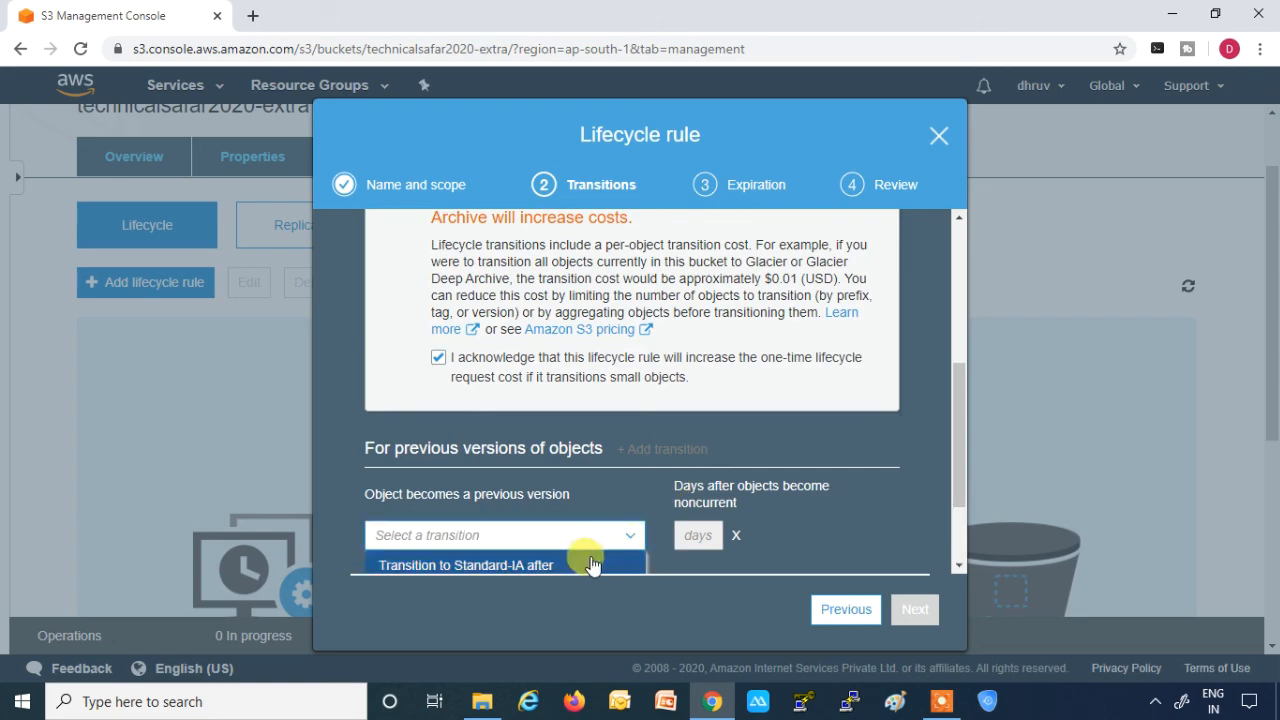
scroll(698, 425, down, 1)
scroll(698, 425, down, 2)
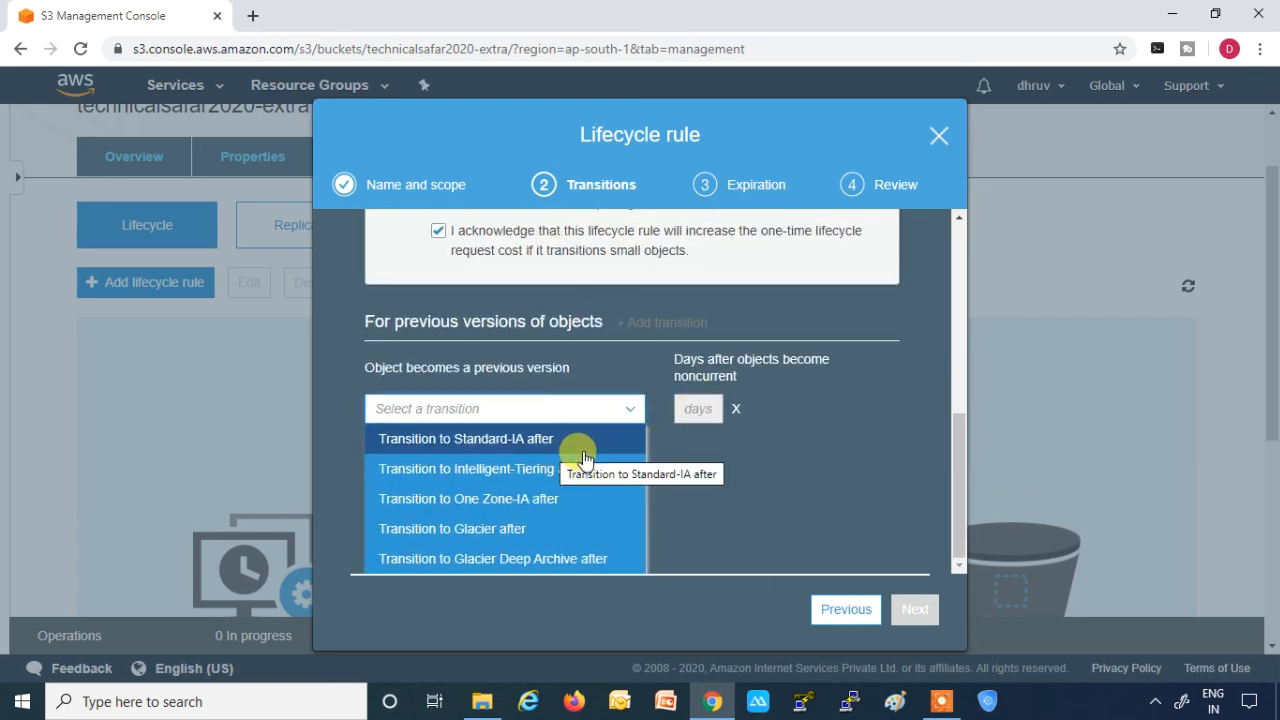
click(537, 503)
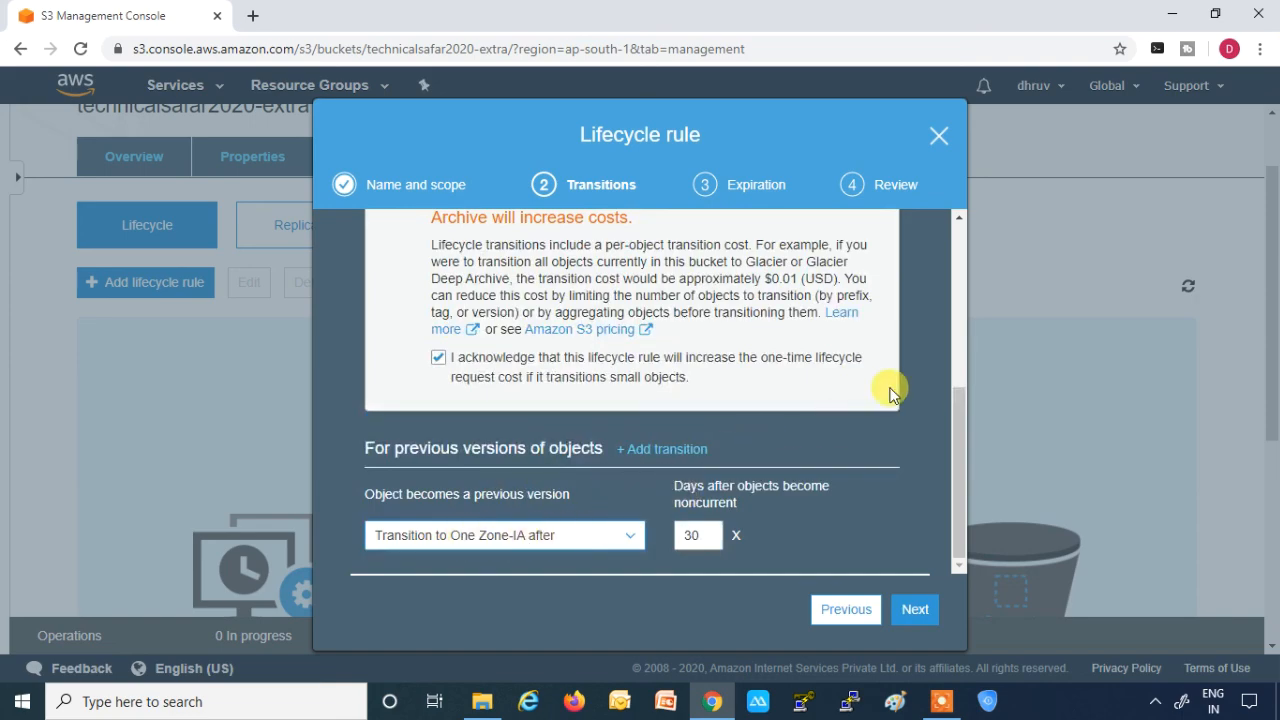
- Add a previous-version transition to Glacier Deep Archive after 60 days, acknowledge the small-object transition cost, and proceed to expiration
click(668, 451)
click(622, 536)
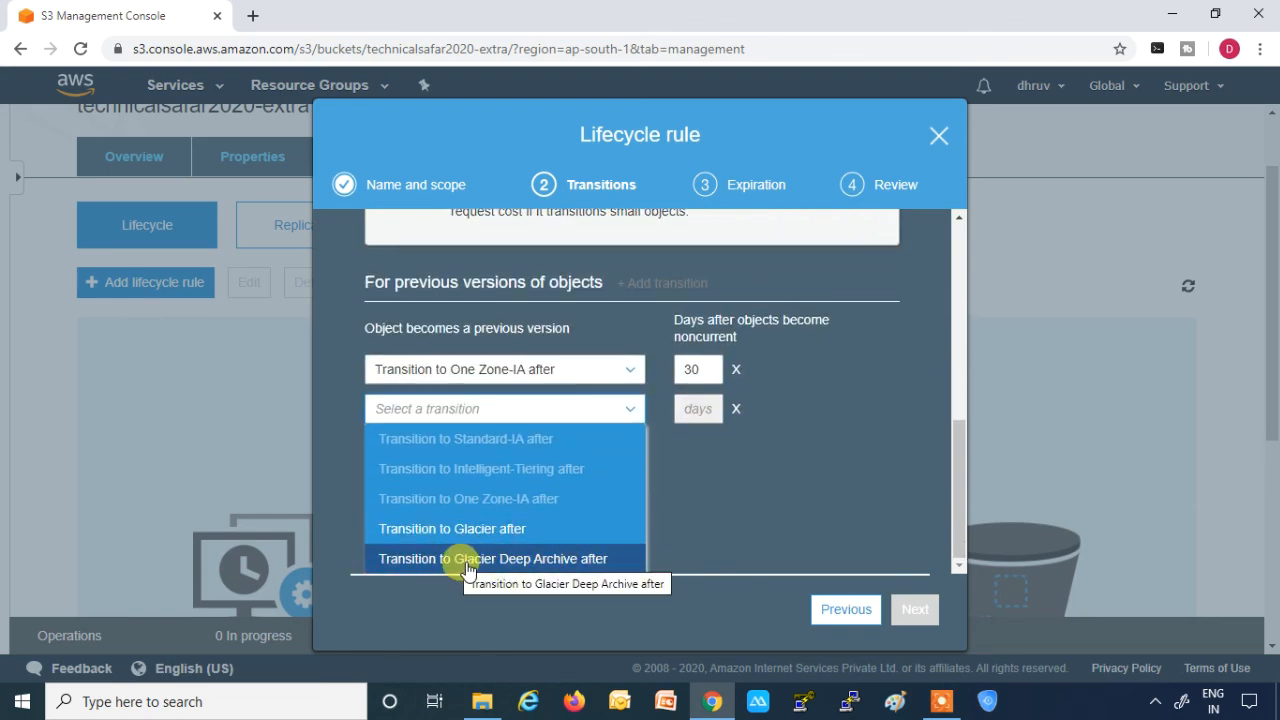
click(528, 565)
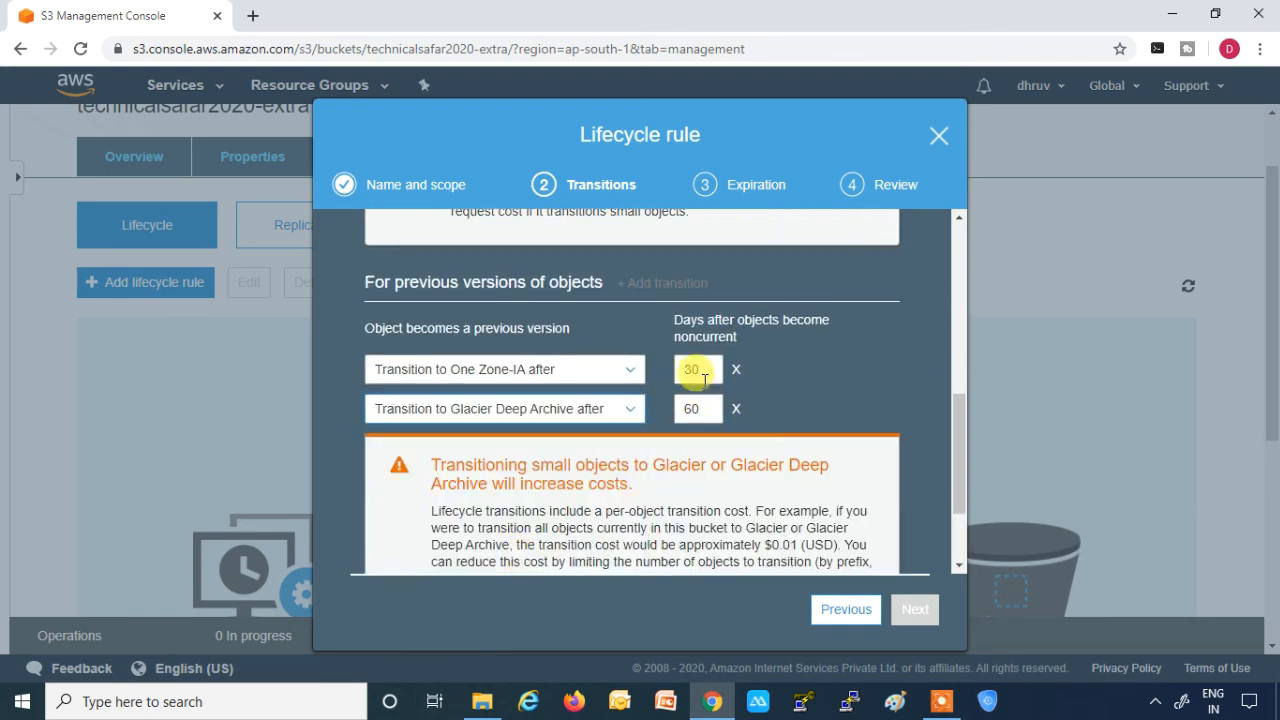
scroll(780, 384, down, 2)
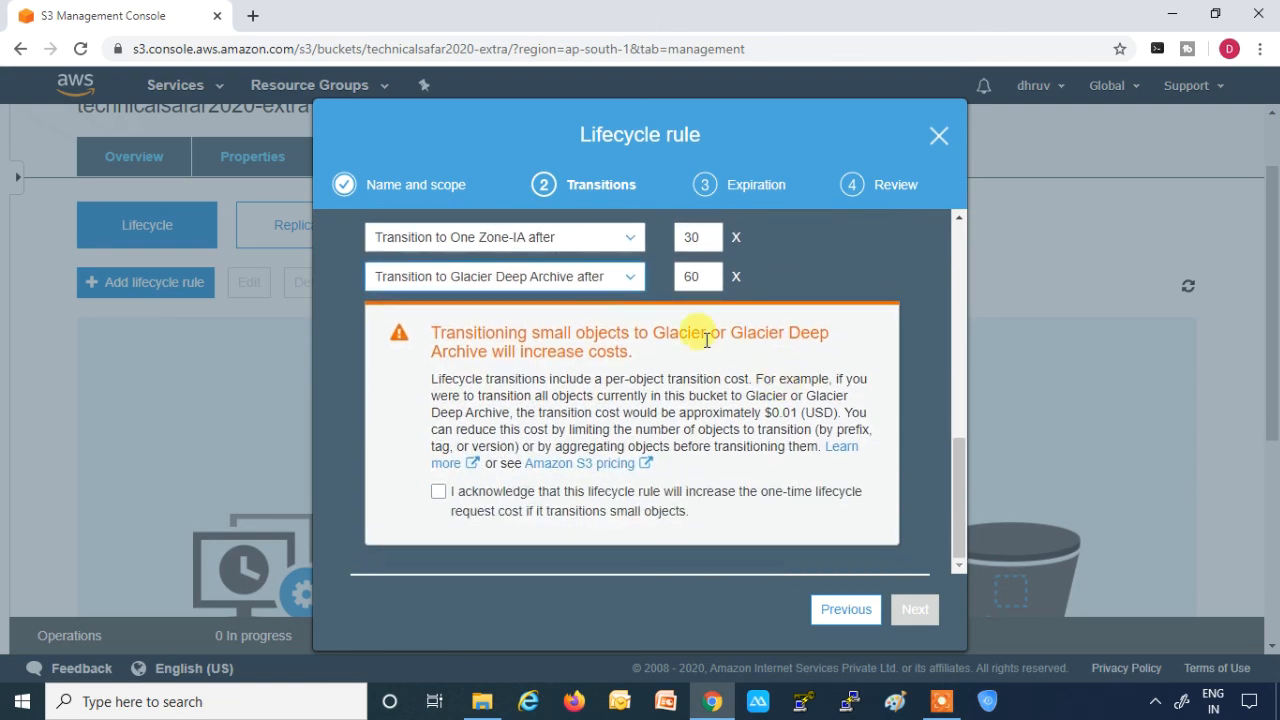
click(439, 492)
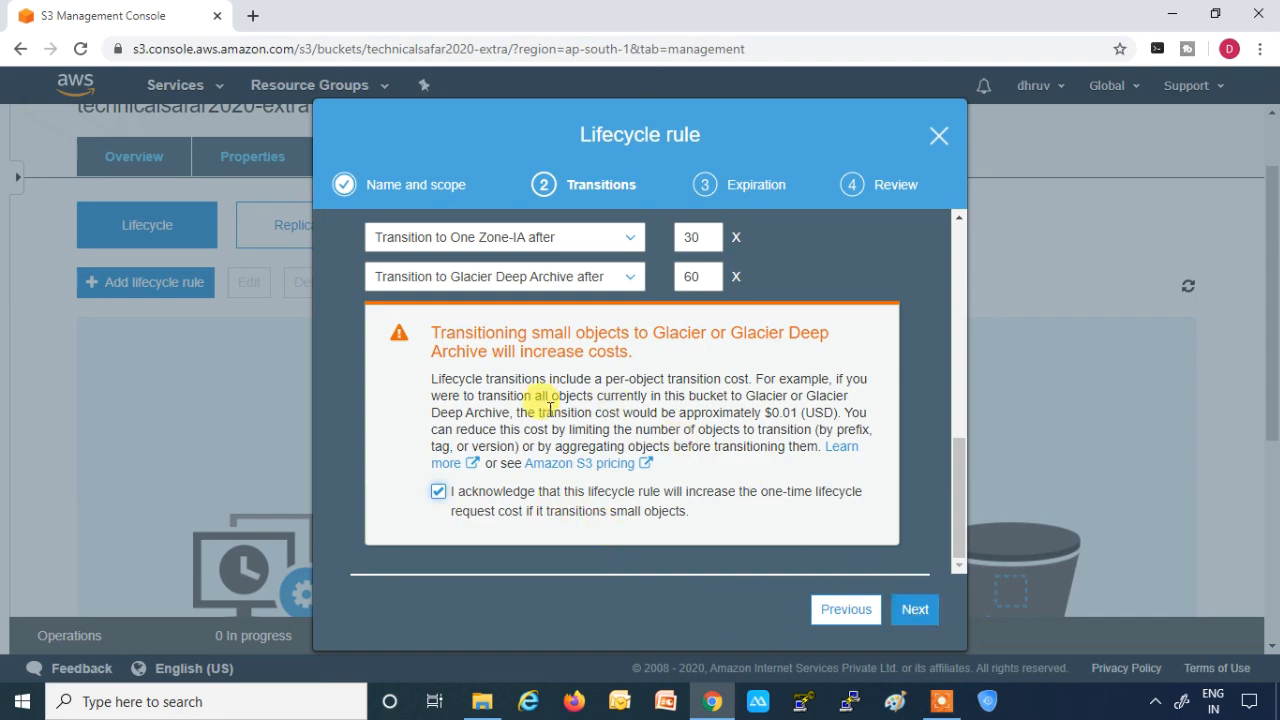
drag(543, 410, 836, 412)
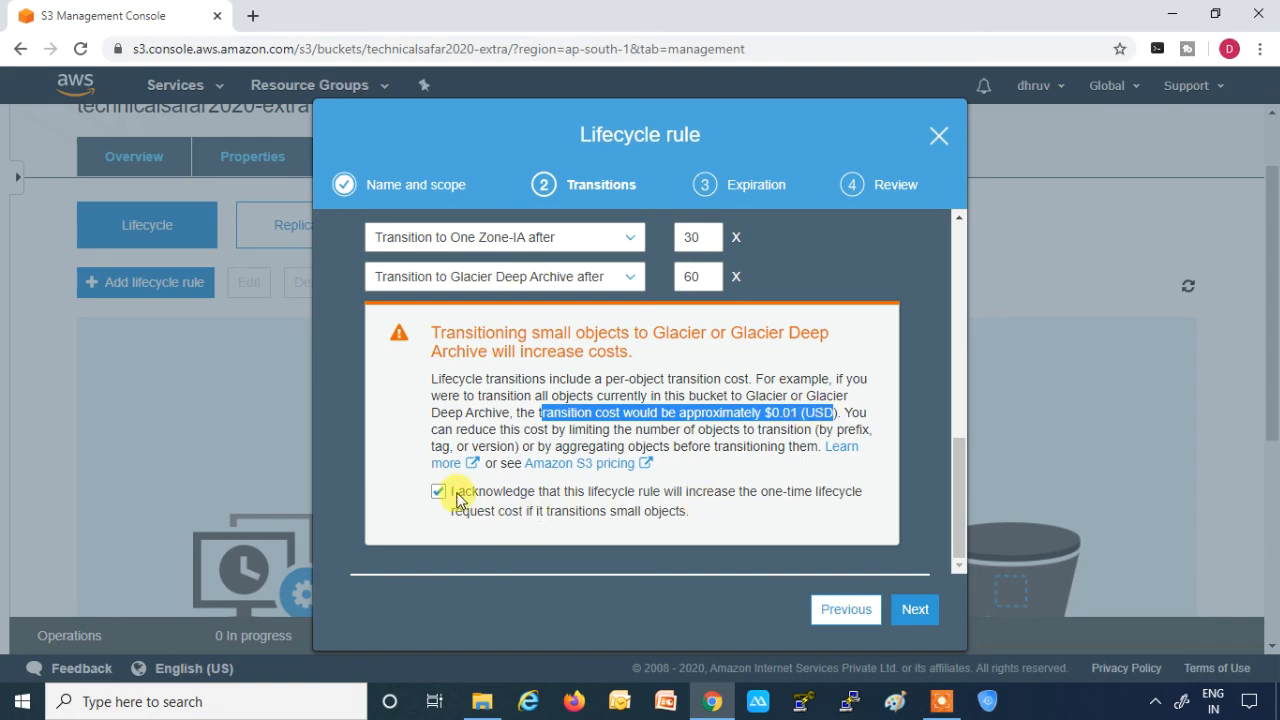
click(918, 610)
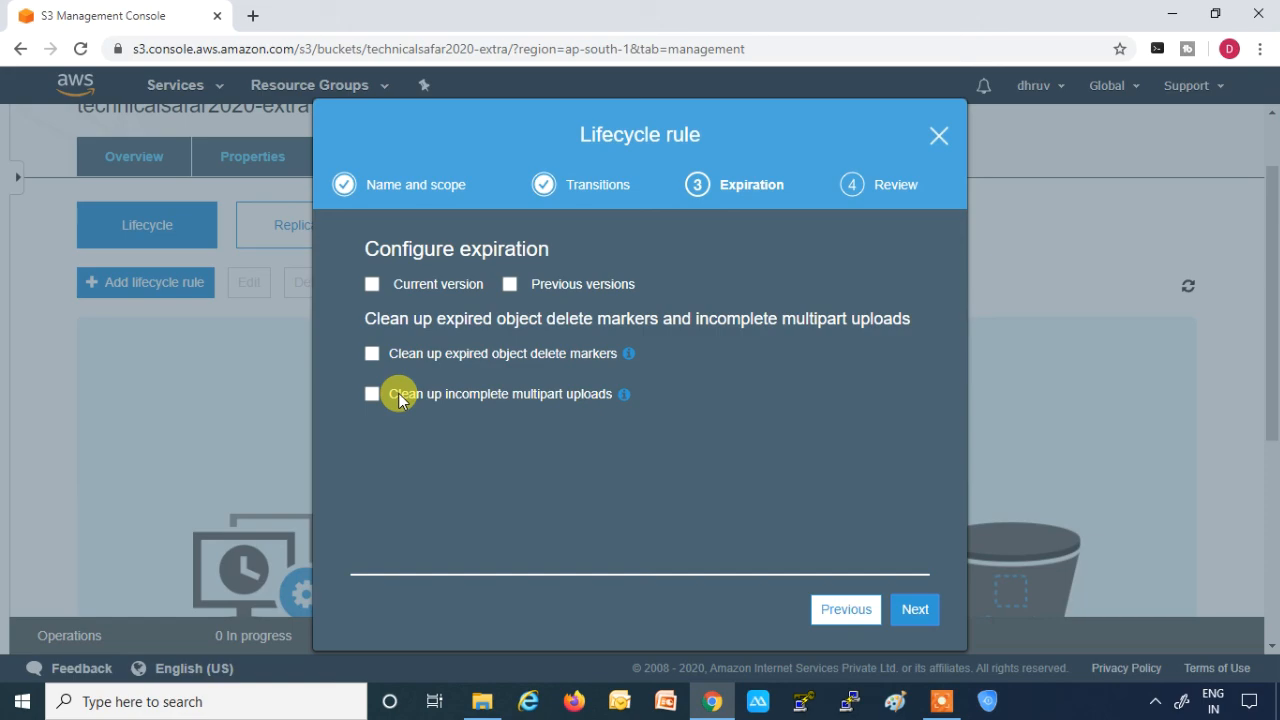
- Enable expiration for current and previous versions, expiring current versions after 365 days and permanently deleting previous versions after 365 days
click(372, 284)
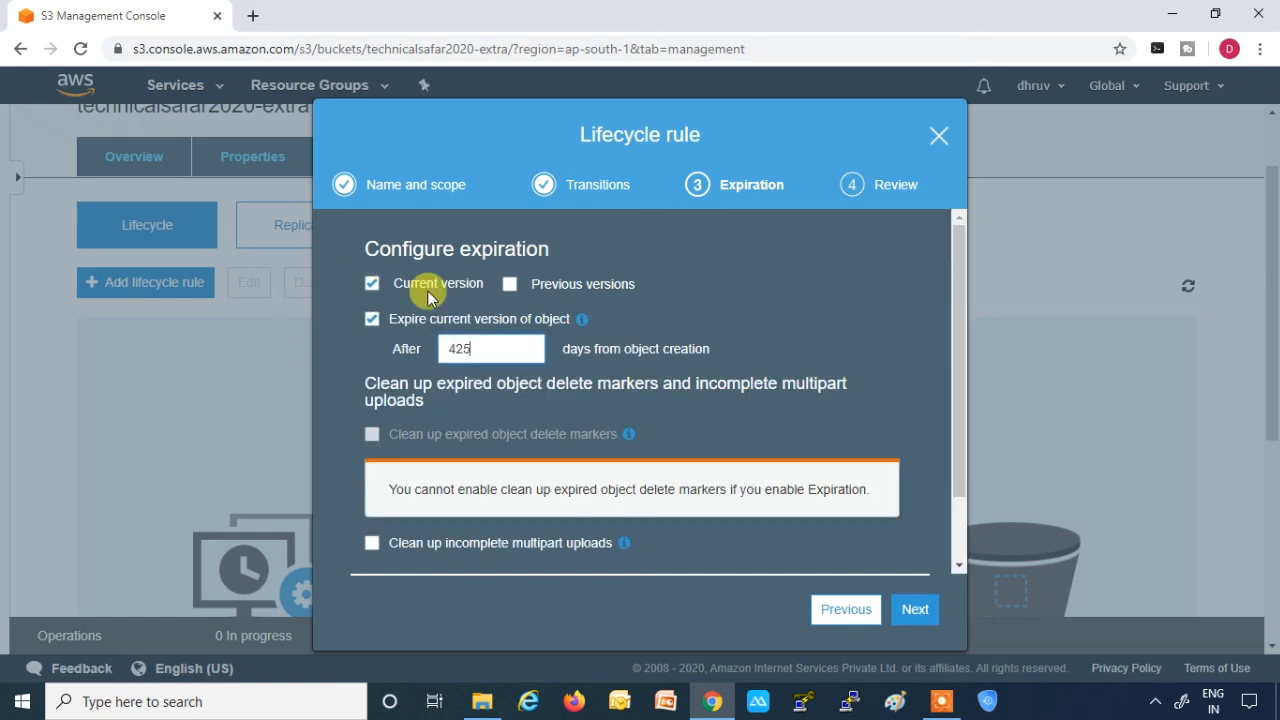
click(510, 286)
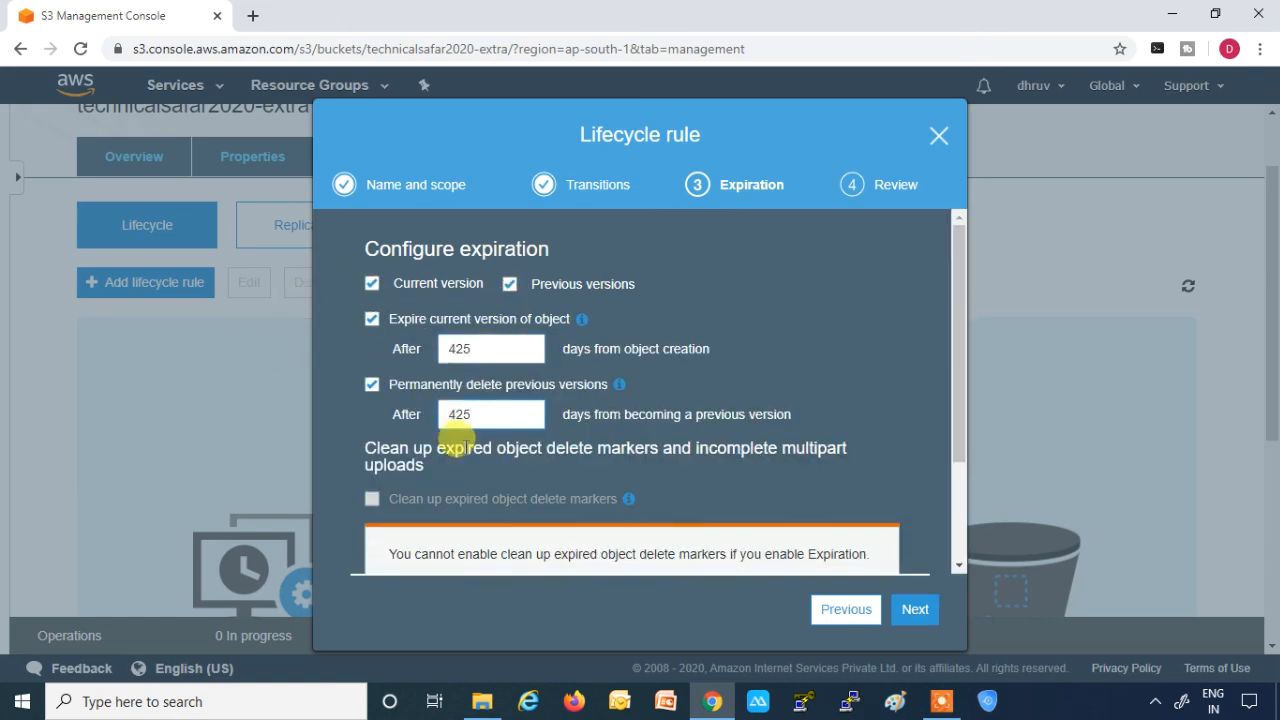
drag(495, 349, 434, 348)
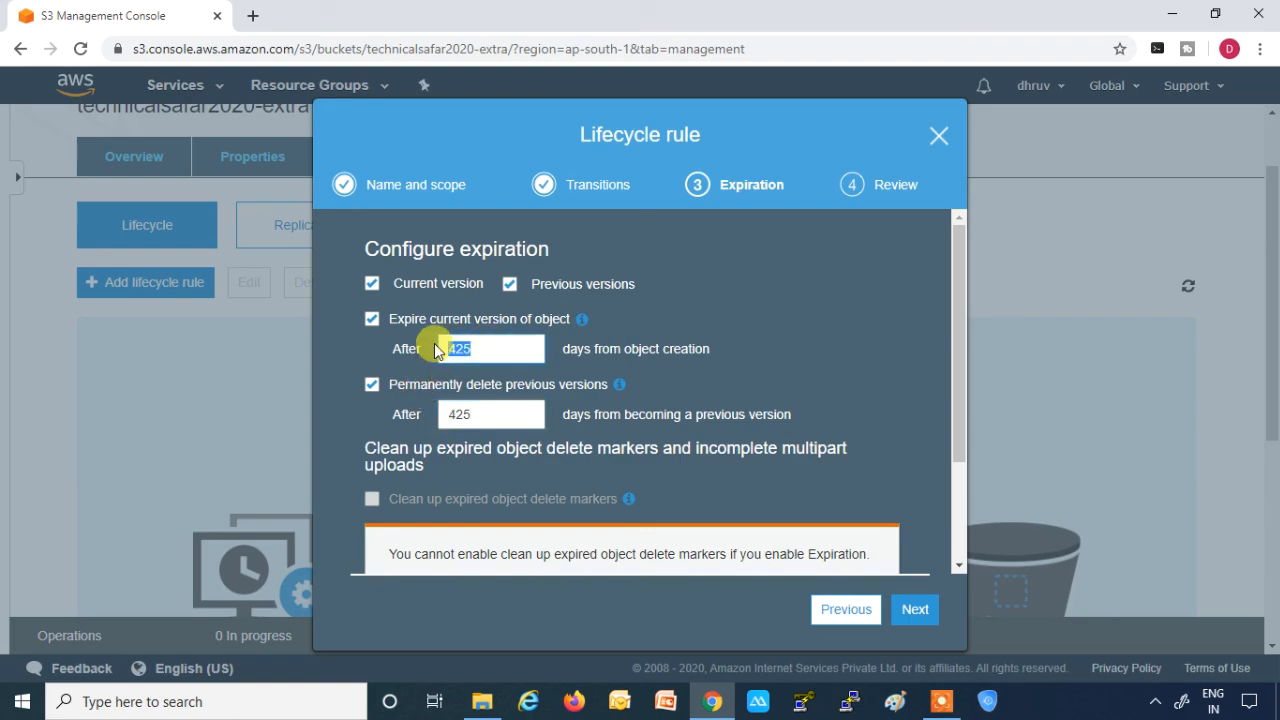
text(365)
click(484, 413)
drag(484, 413, 422, 414)
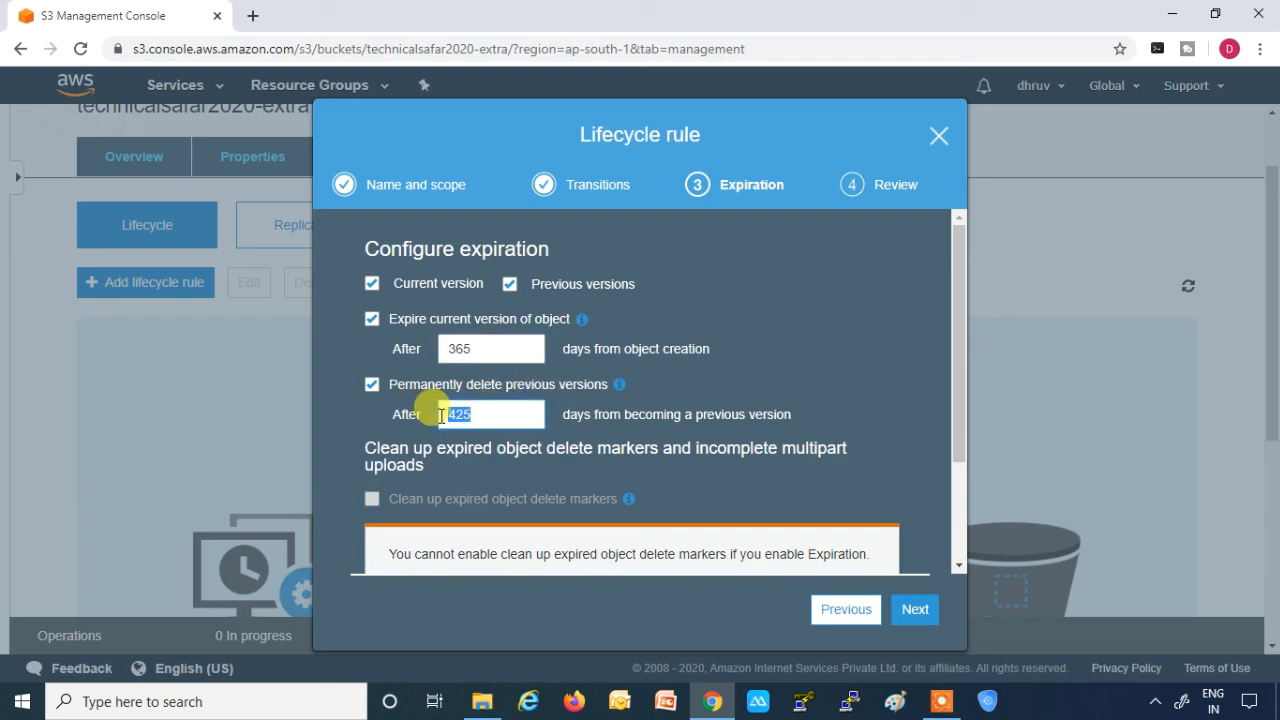
text(365)
- Enable cleanup of incomplete multipart uploads after 7 days from start of upload, and proceed to the rule's review
scroll(560, 432, down, 1)
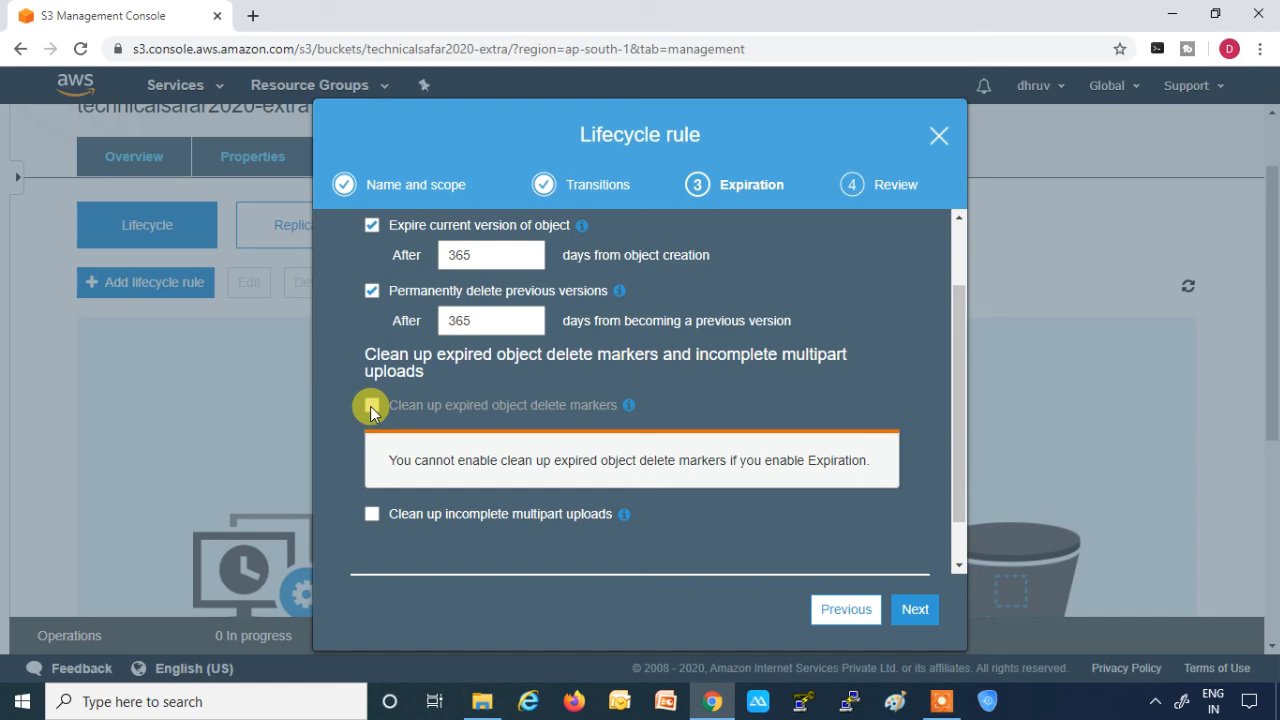
click(373, 516)
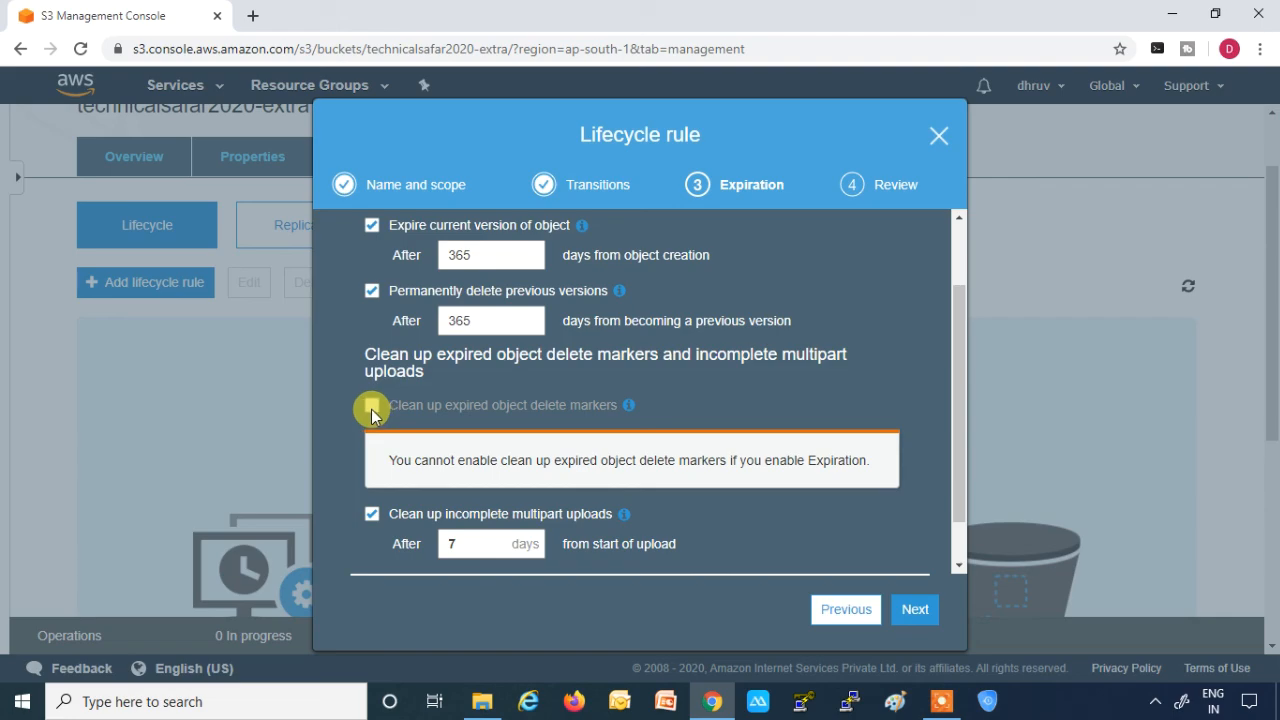
scroll(672, 492, down, 1)
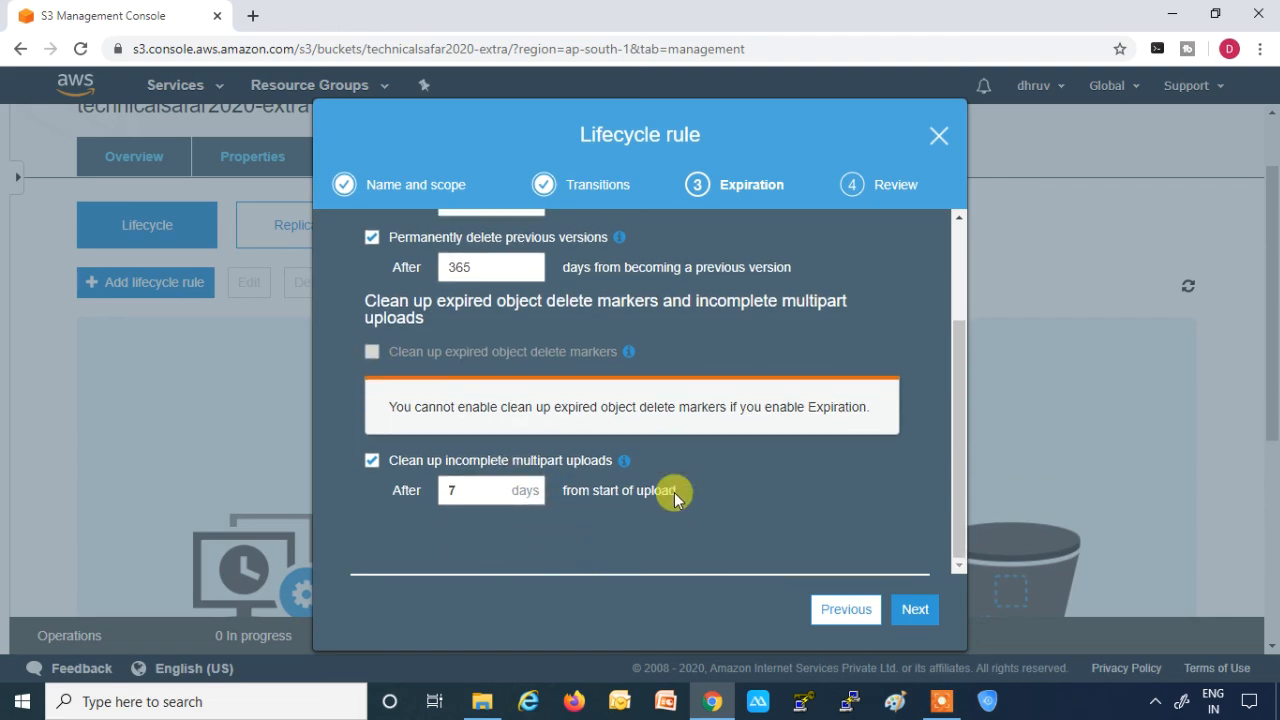
click(920, 612)
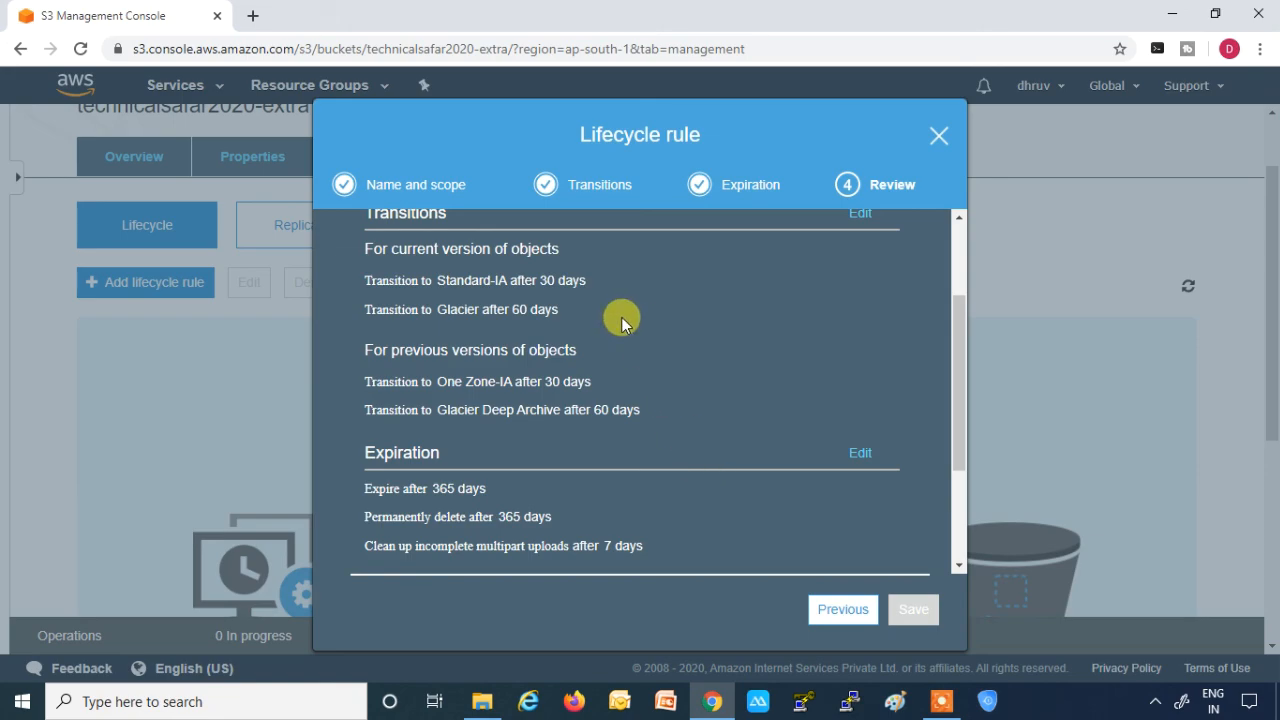
- Review the lifecycle rule's transition and expiration settings, and acknowledge that it applies to all objects in the bucket
scroll(621, 319, up, 3)
scroll(621, 319, down, 6)
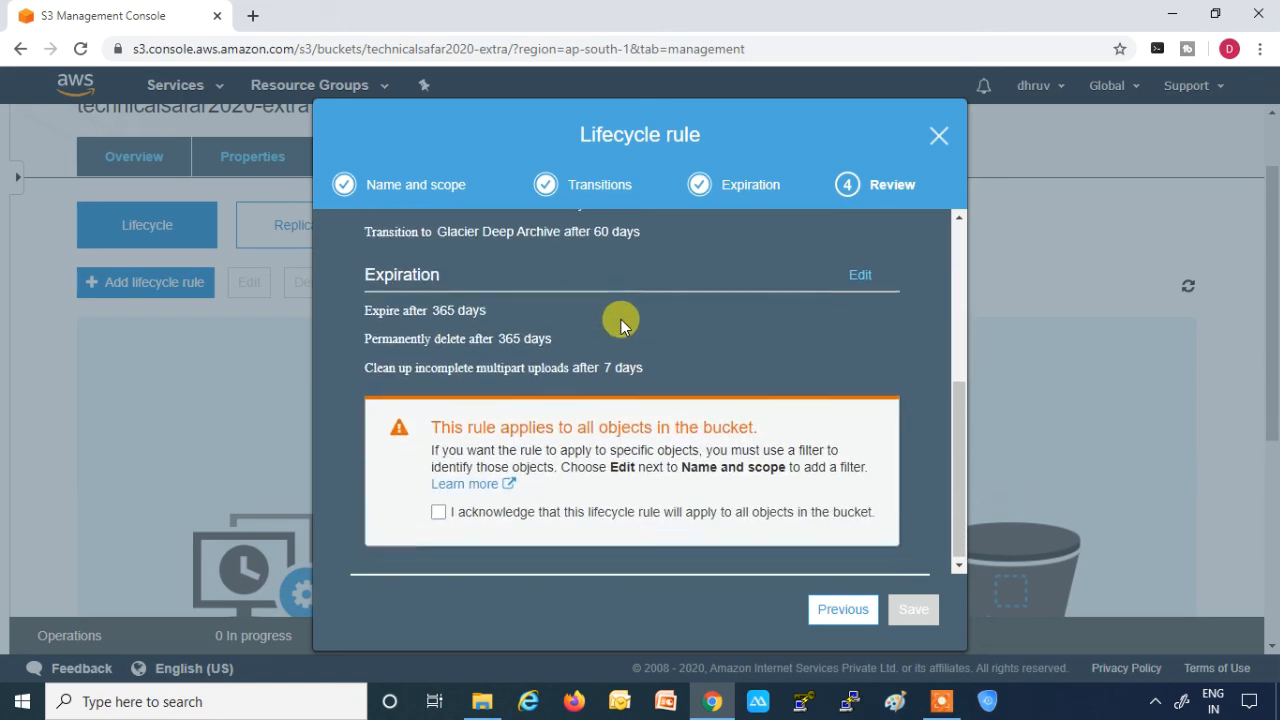
click(438, 515)
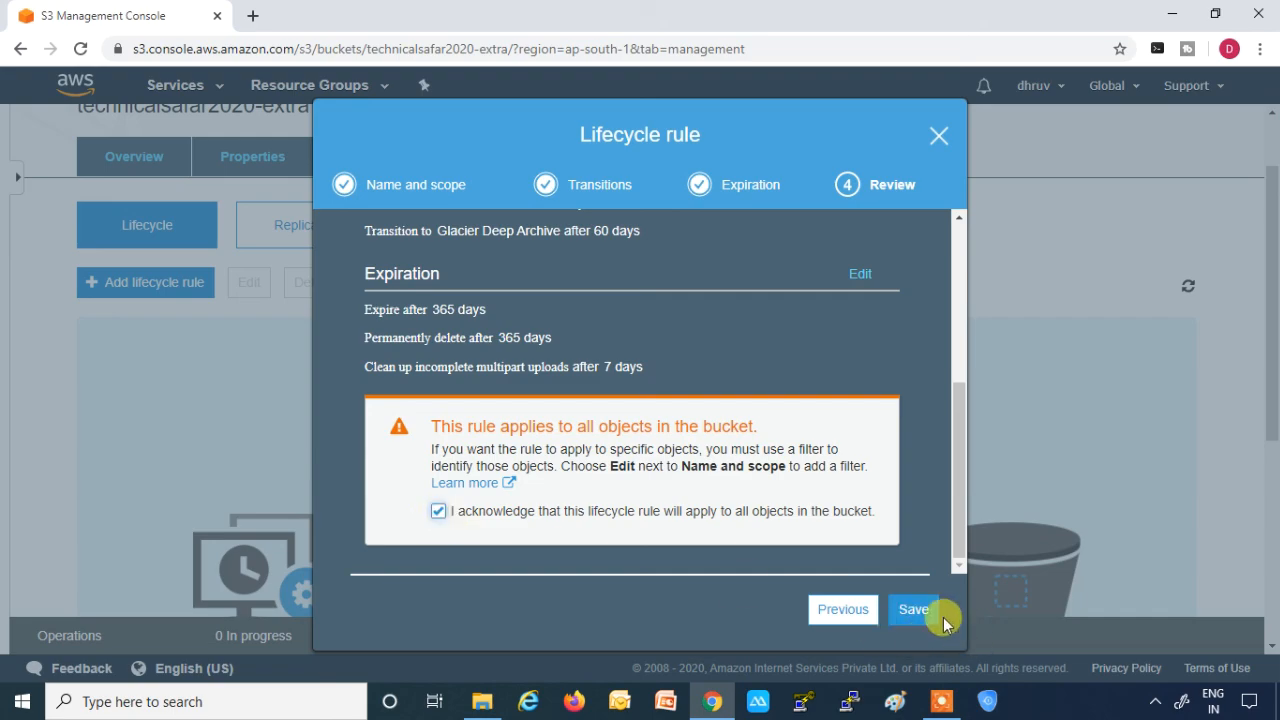